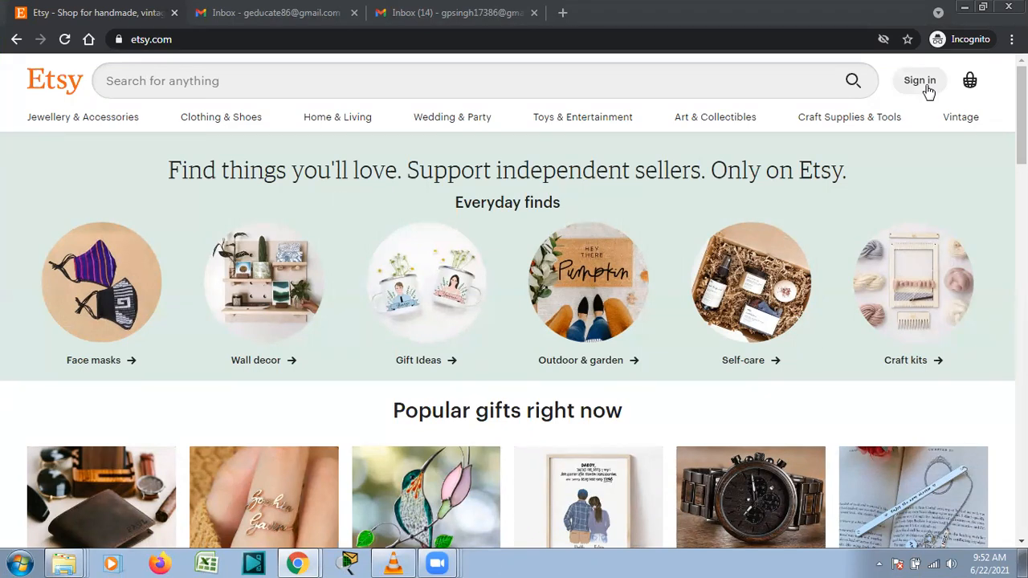
# Open Etsy's Register form and enter the account e-mail address.
pyautogui.click(926, 81)
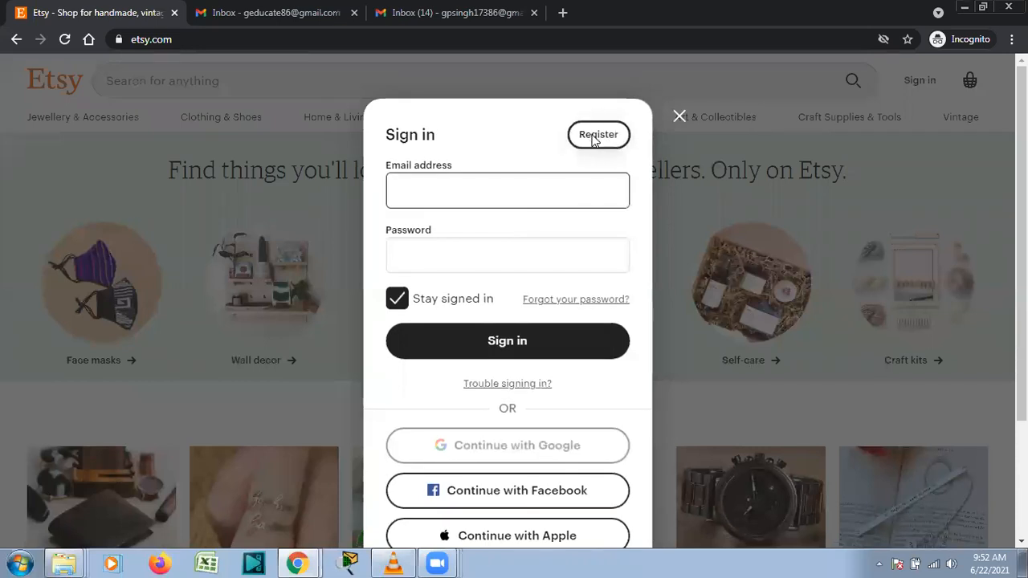
pyautogui.click(595, 138)
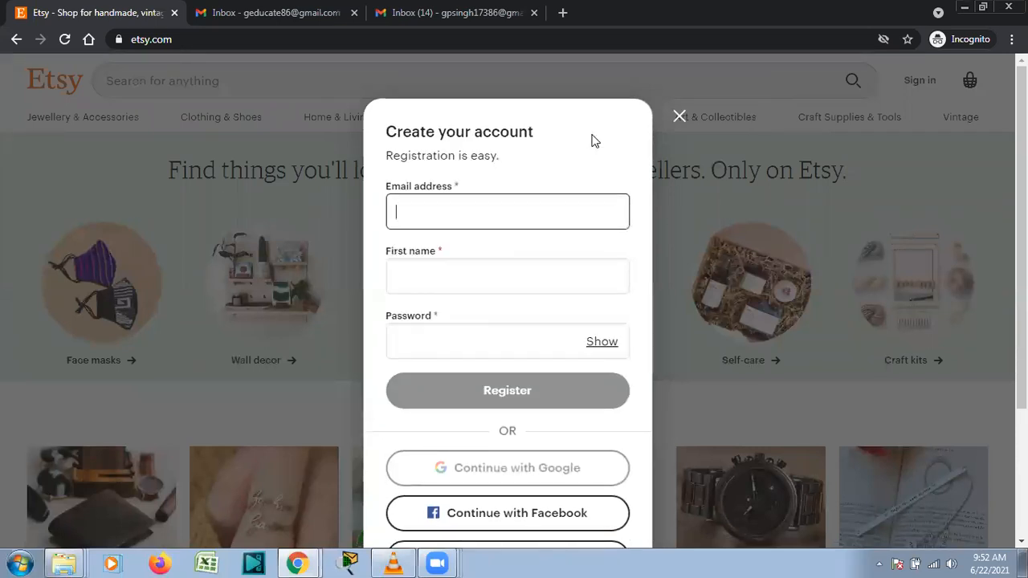
pyautogui.write('g')
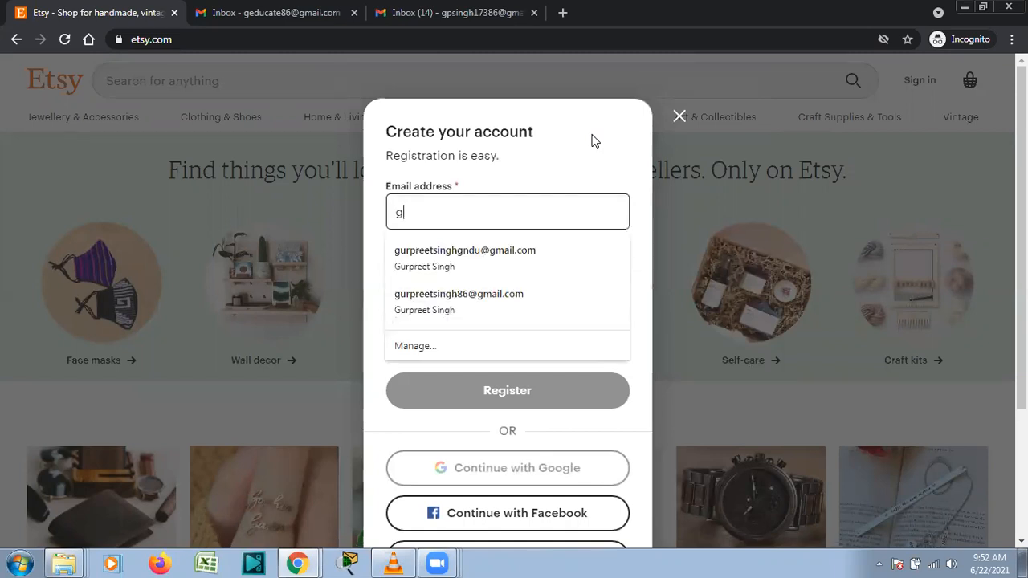
# Fill in the first name from a saved suggestion, enter a password, and submit the registration.
pyautogui.click(525, 274)
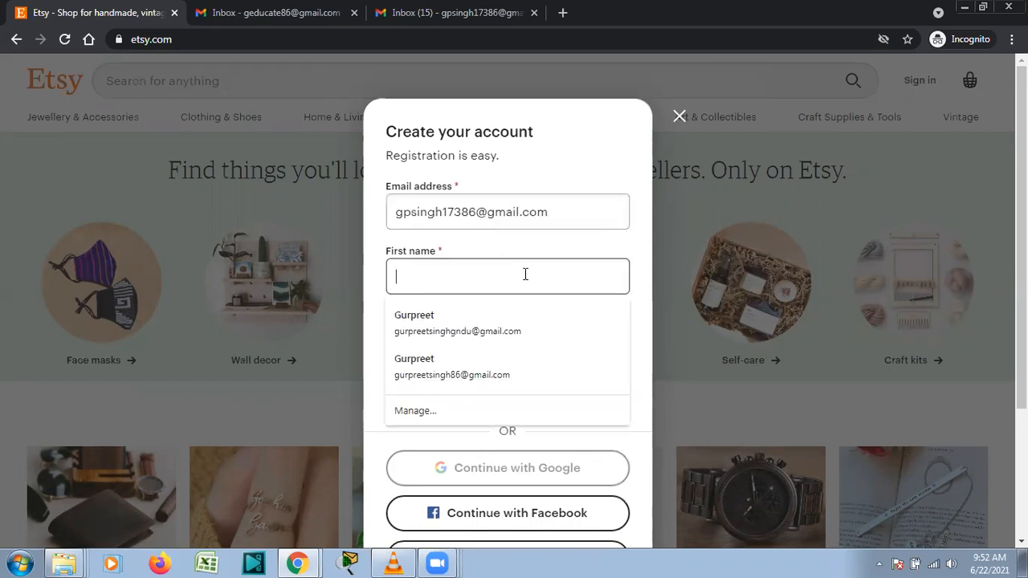
pyautogui.click(498, 320)
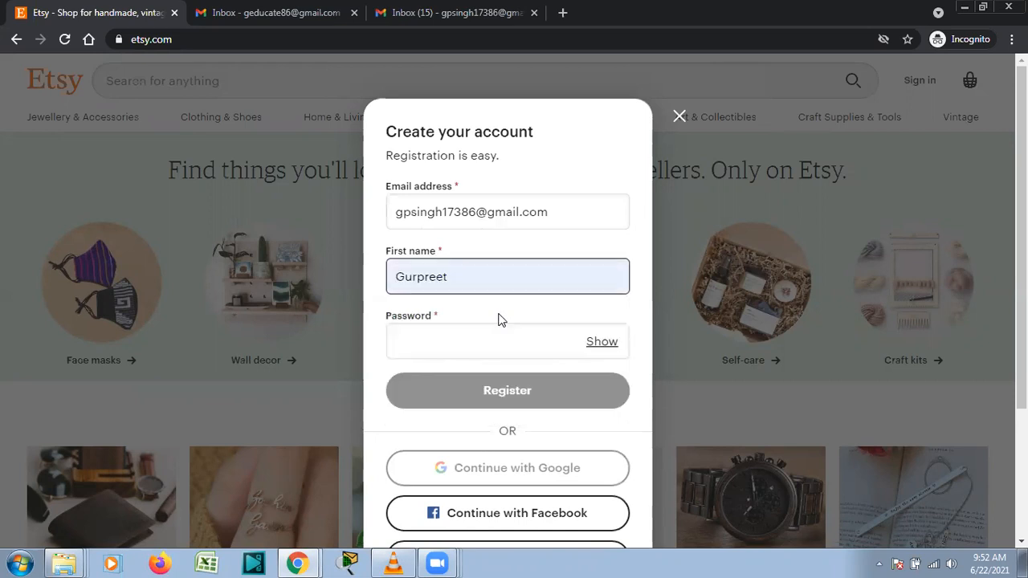
pyautogui.click(477, 350)
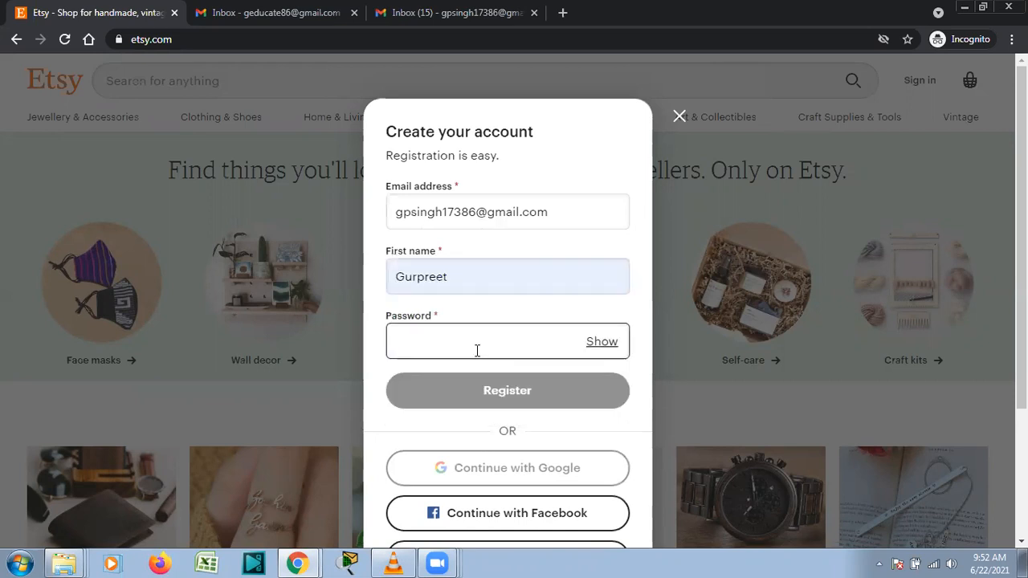
pyautogui.write('**********')
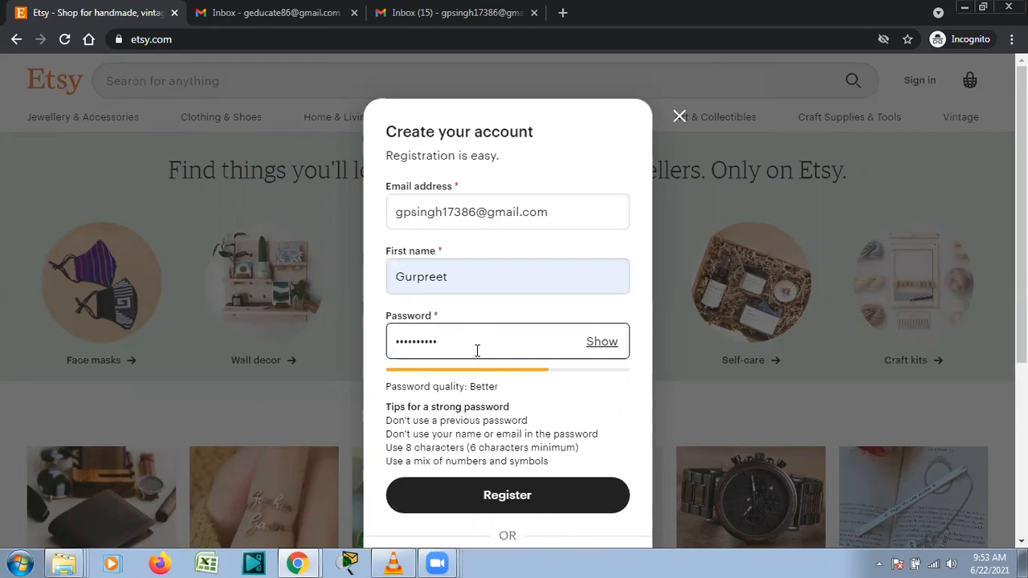
pyautogui.write('**')
pyautogui.click(543, 498)
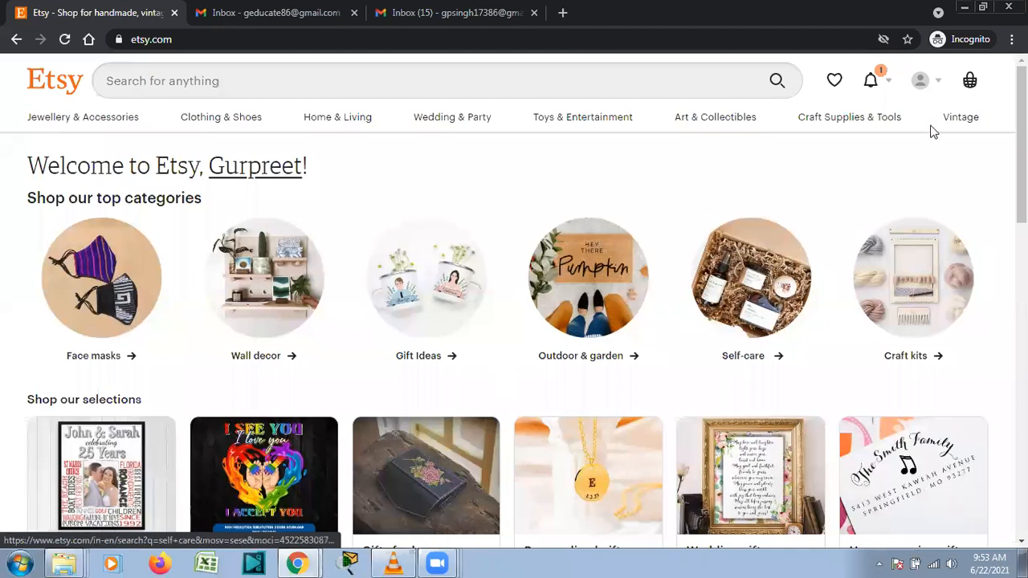
# From the account menu go to Sell on Etsy and choose Open your Etsy shop.
pyautogui.click(930, 90)
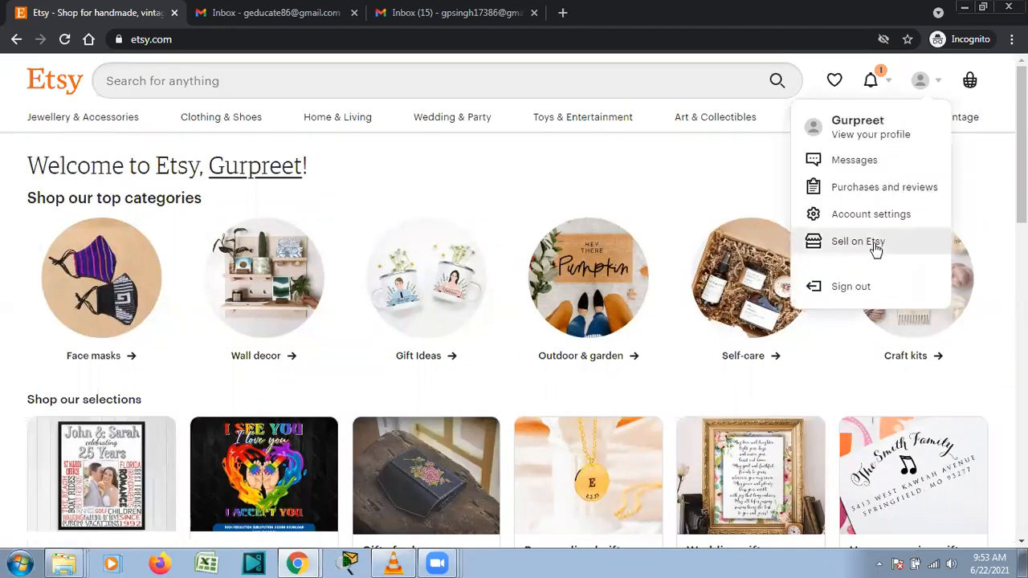
pyautogui.click(876, 250)
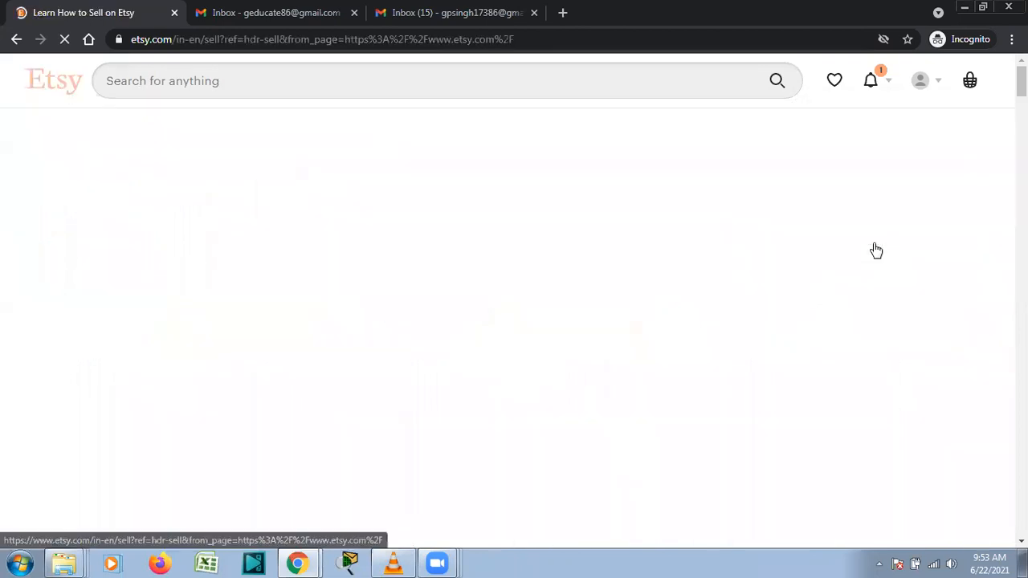
pyautogui.scroll(-5, 514, 321)
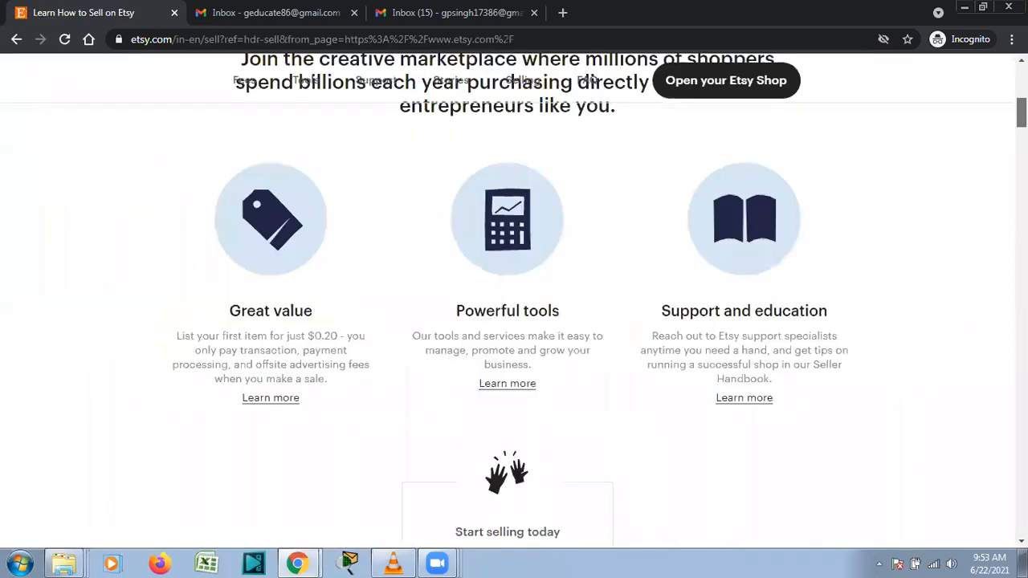
pyautogui.scroll(-1, 514, 322)
pyautogui.scroll(1, 514, 321)
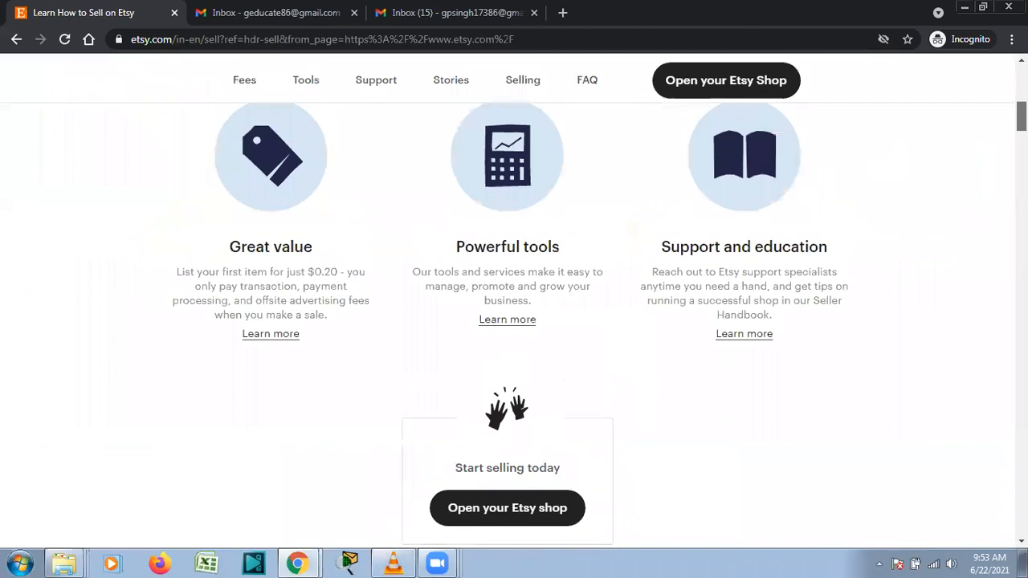
pyautogui.scroll(-3, 780, 201)
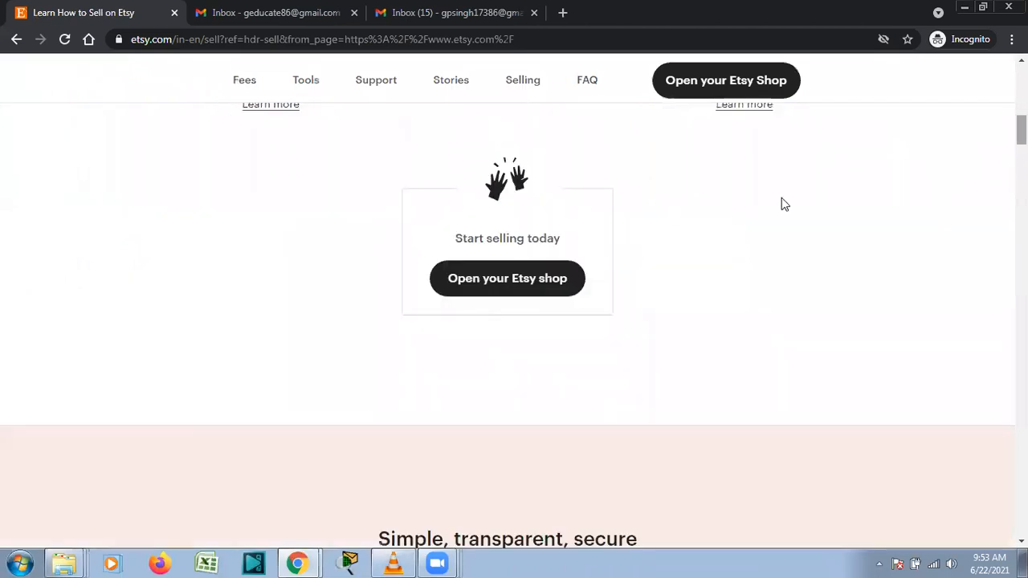
pyautogui.click(545, 290)
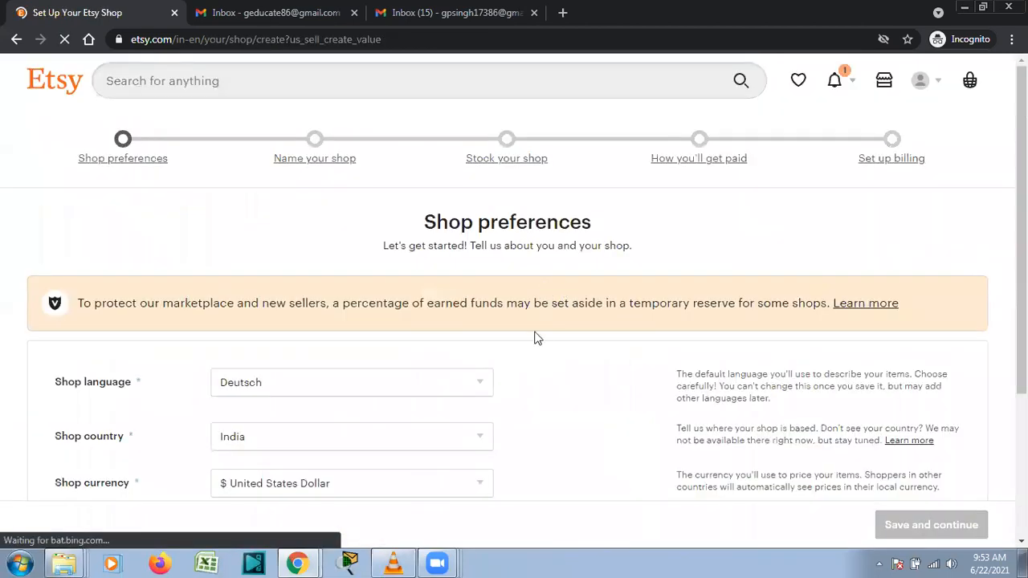
# Set shop language English, currency United States Dollar, full-time selling, and save the preferences.
pyautogui.click(475, 388)
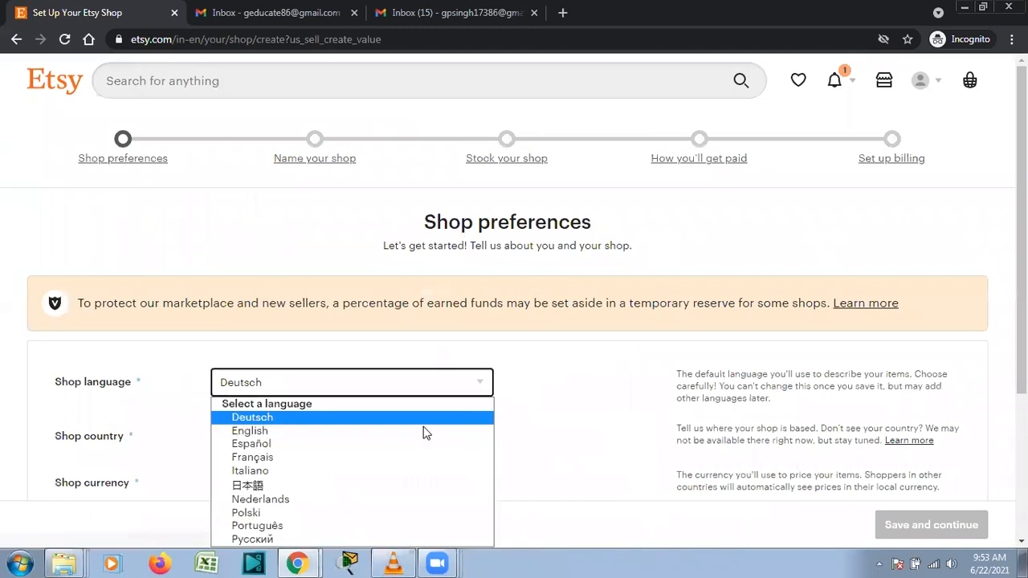
pyautogui.click(423, 428)
pyautogui.scroll(-1, 514, 322)
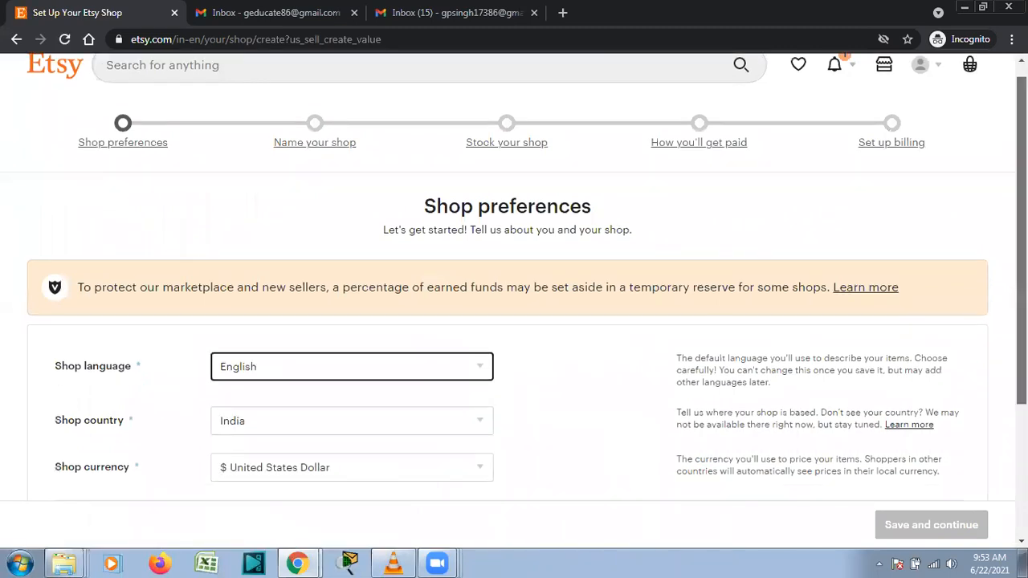
pyautogui.scroll(-2, 665, 218)
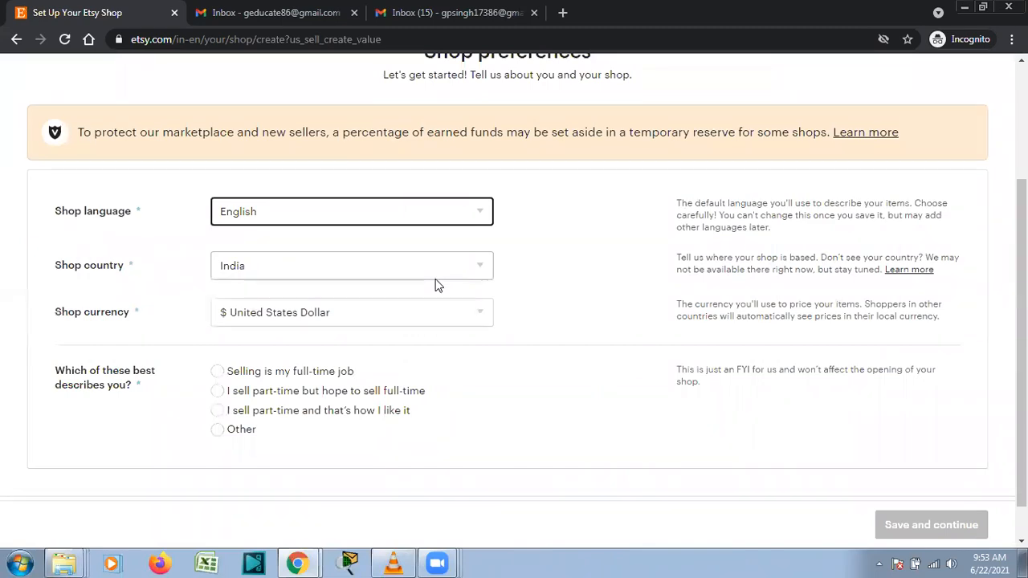
pyautogui.click(360, 311)
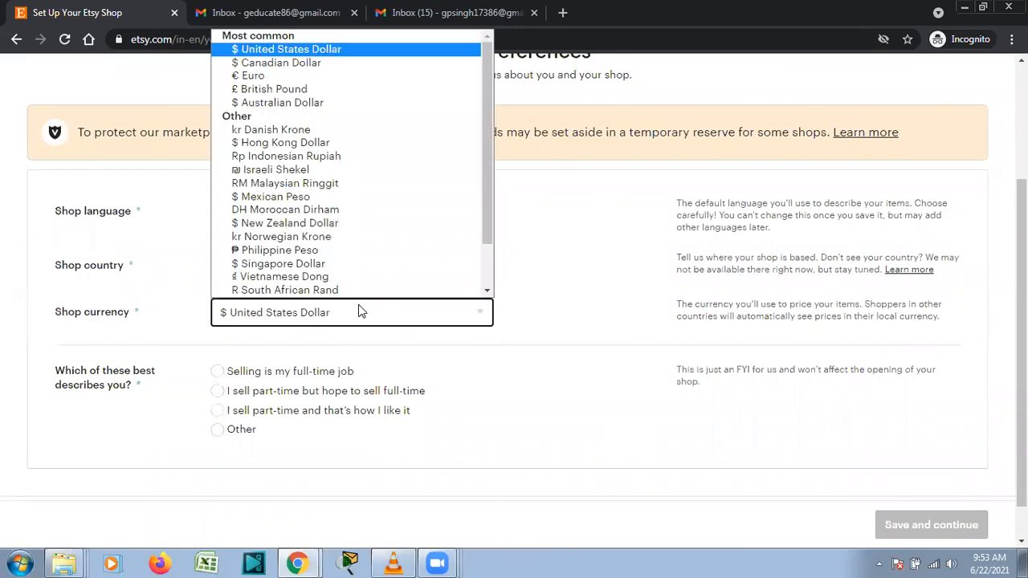
pyautogui.click(547, 260)
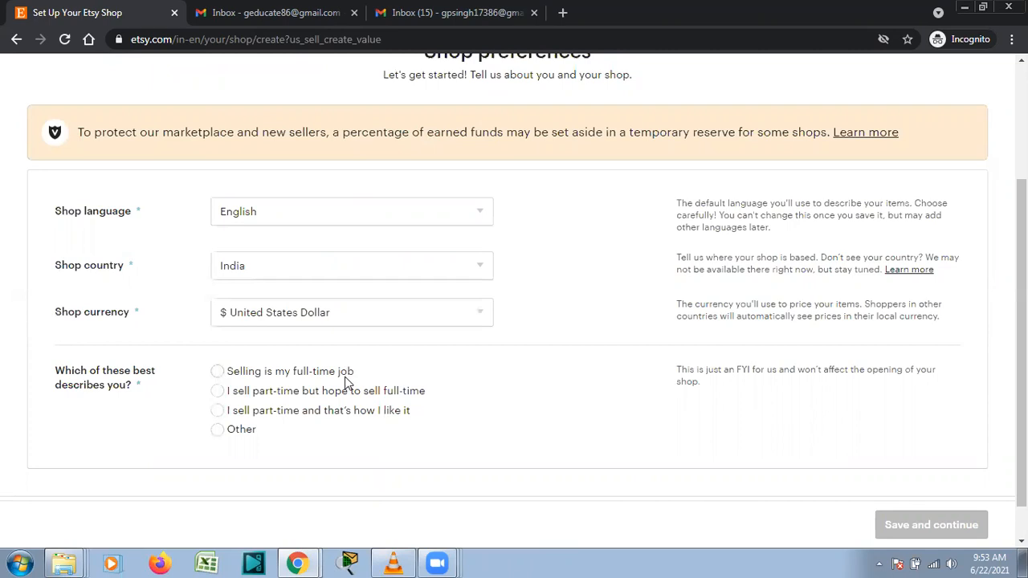
pyautogui.click(217, 372)
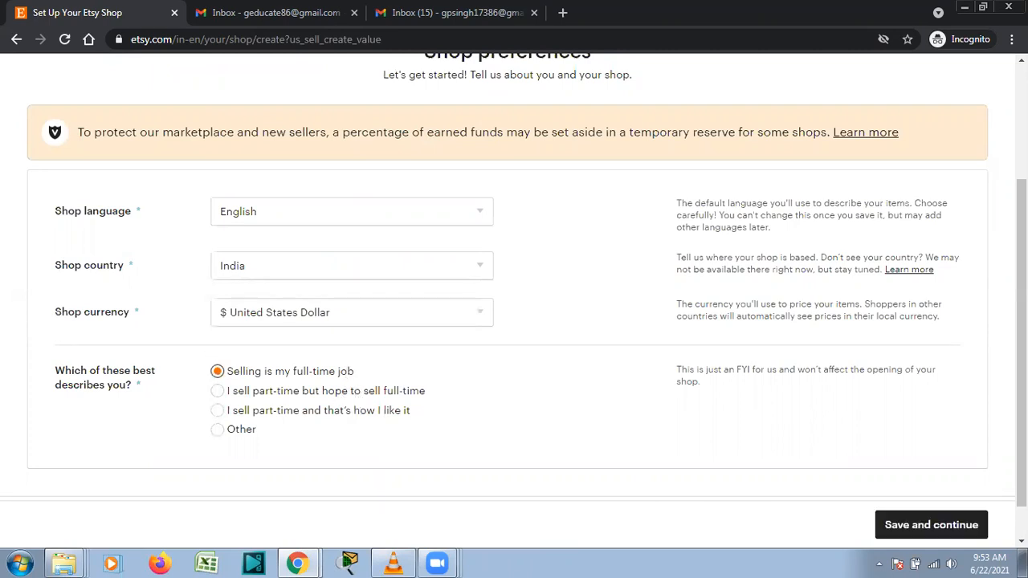
pyautogui.click(948, 536)
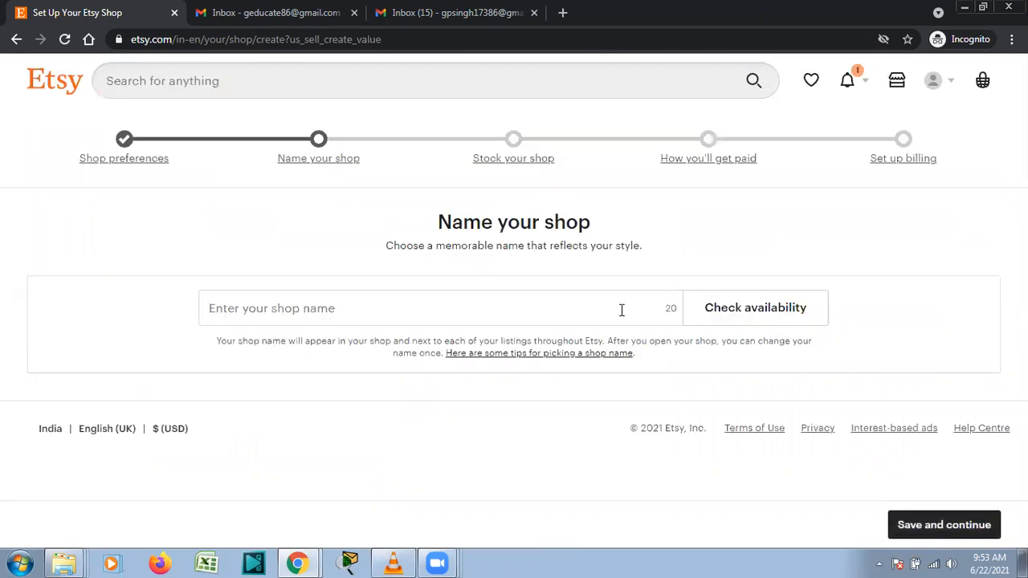
# Try a saved shop name, replace the taken name with an available suggestion, and save it.
pyautogui.click(612, 309)
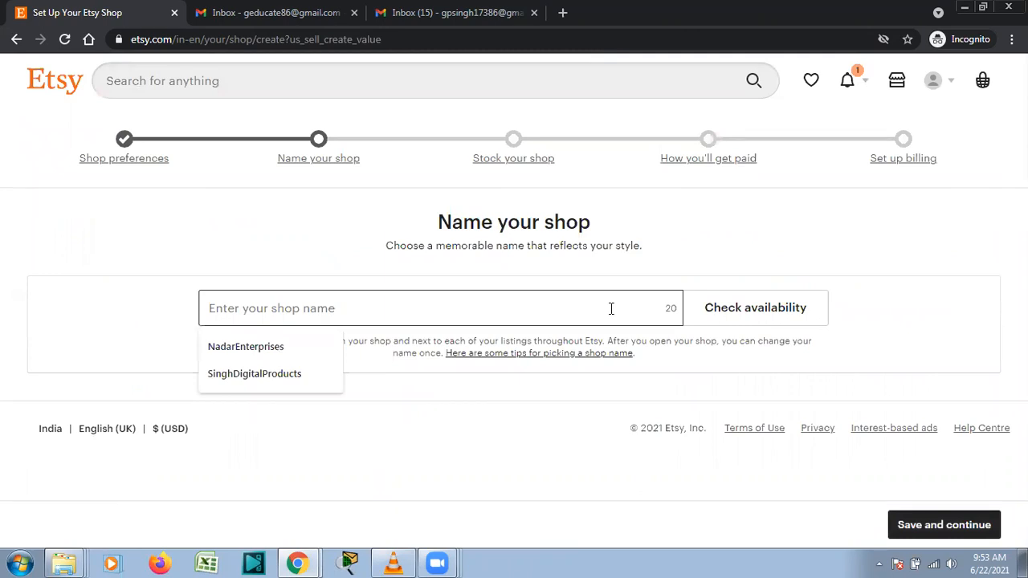
pyautogui.click(686, 237)
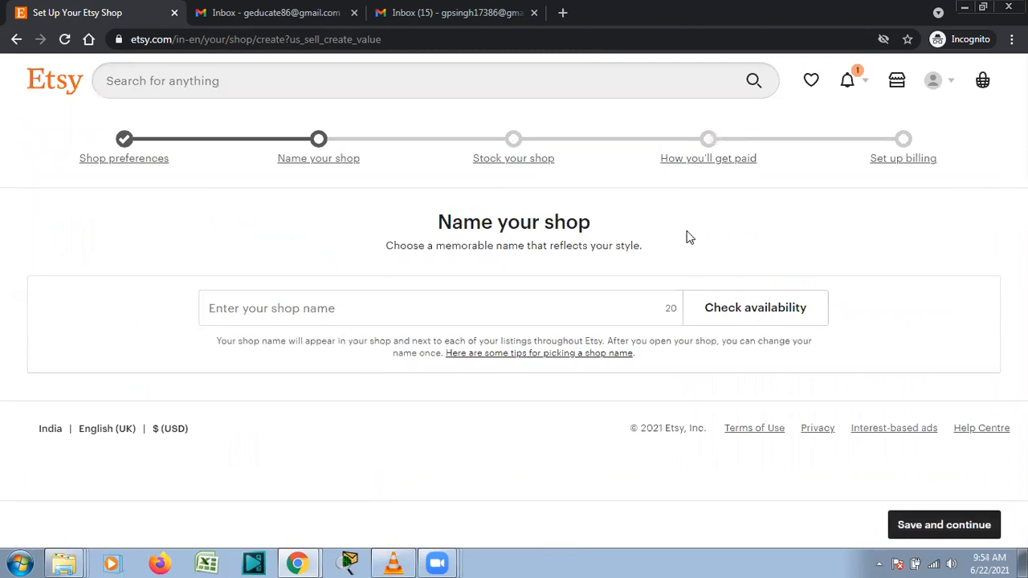
pyautogui.click(535, 310)
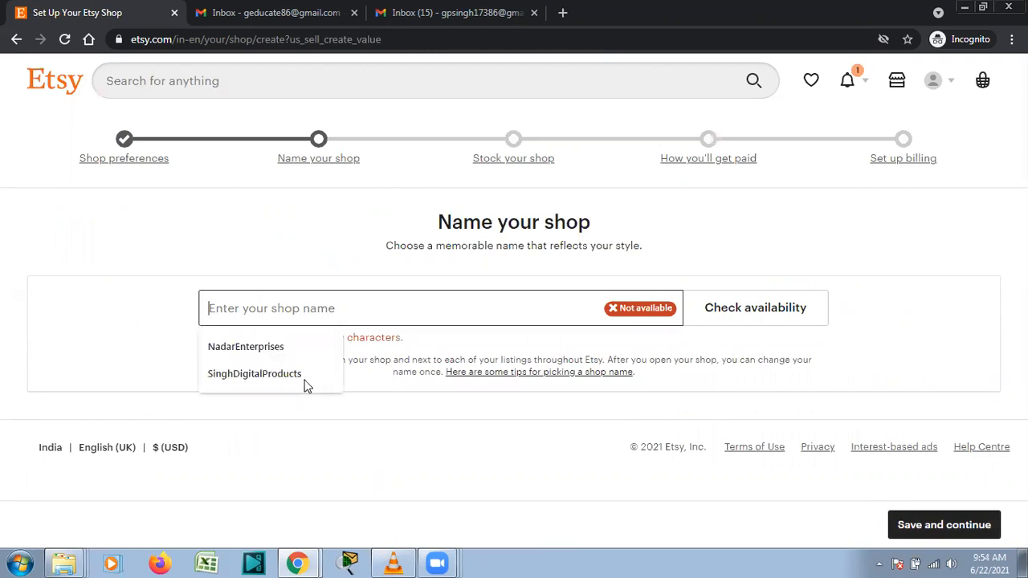
pyautogui.click(254, 373)
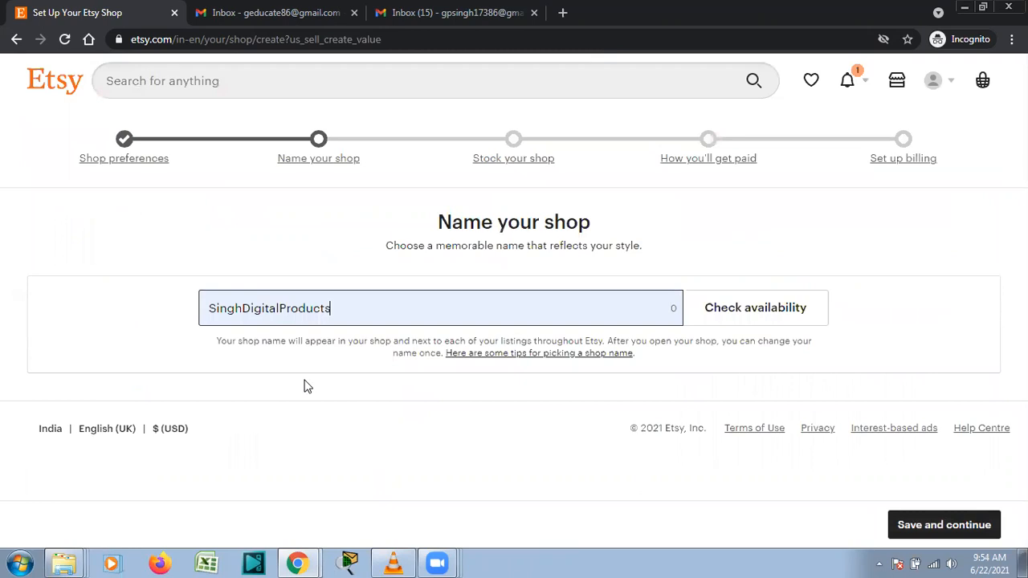
pyautogui.click(713, 316)
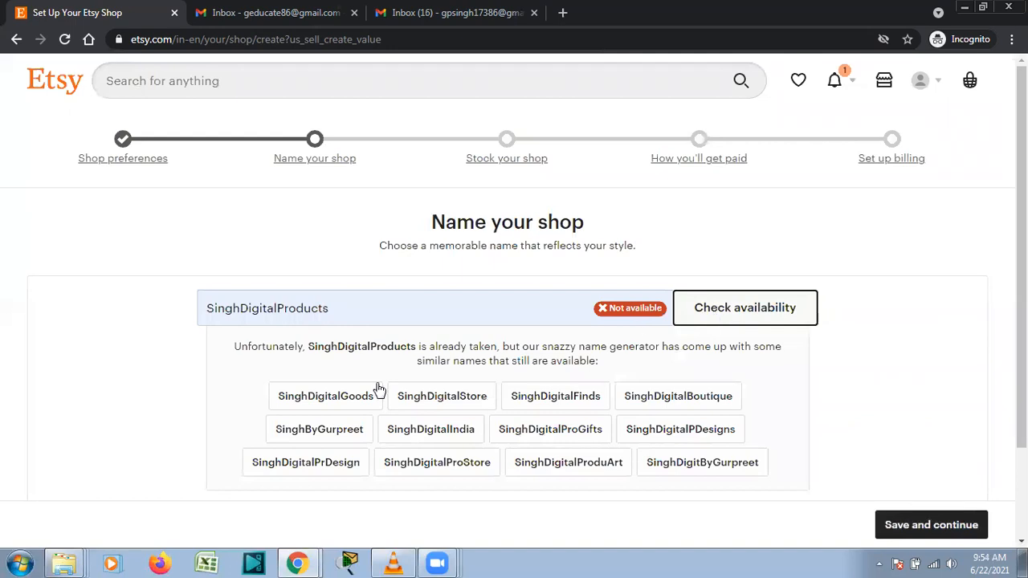
pyautogui.click(349, 400)
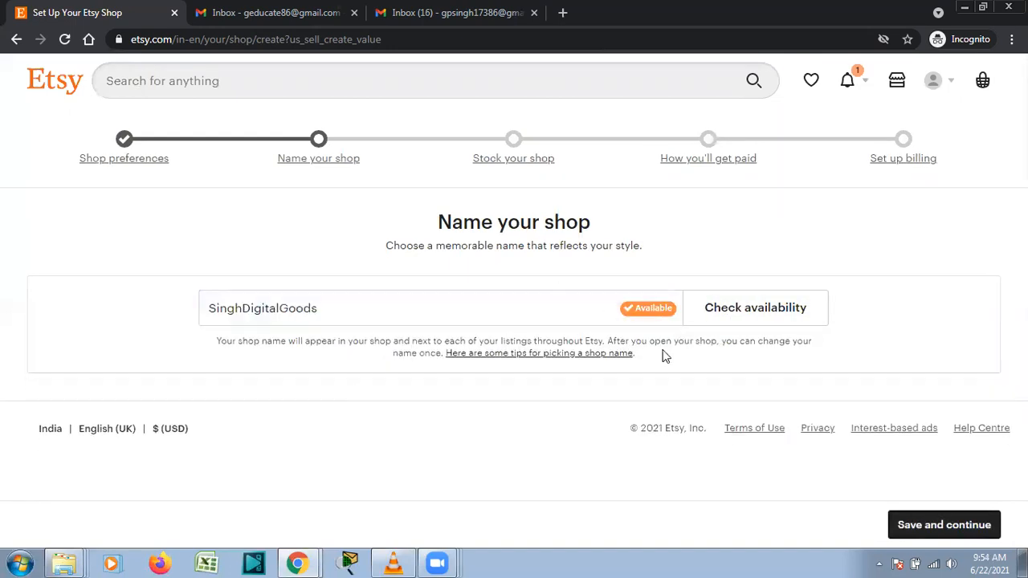
pyautogui.click(959, 531)
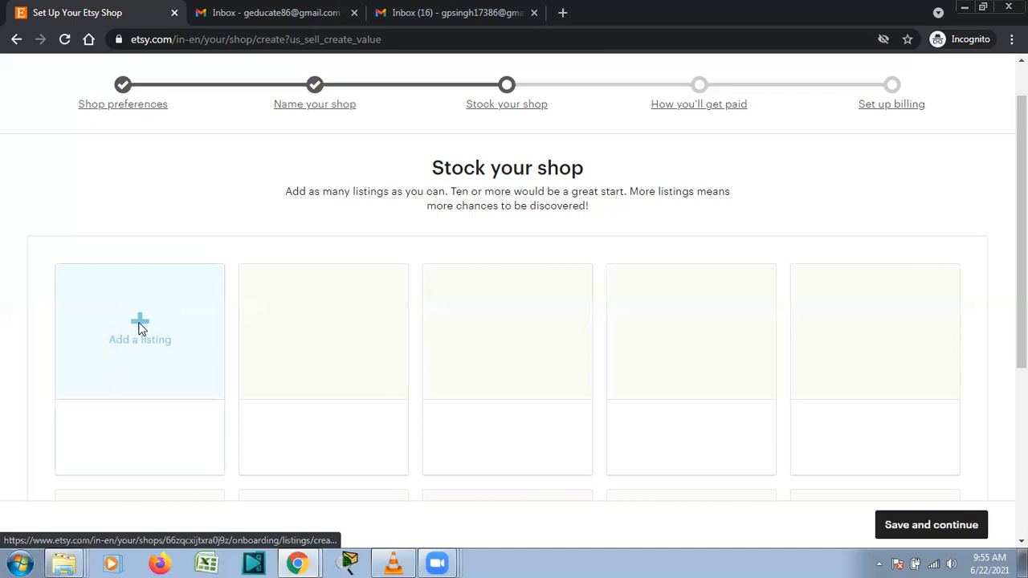
# Start a new listing, opening and cancelling the photo picker without adding a photo.
pyautogui.click(140, 325)
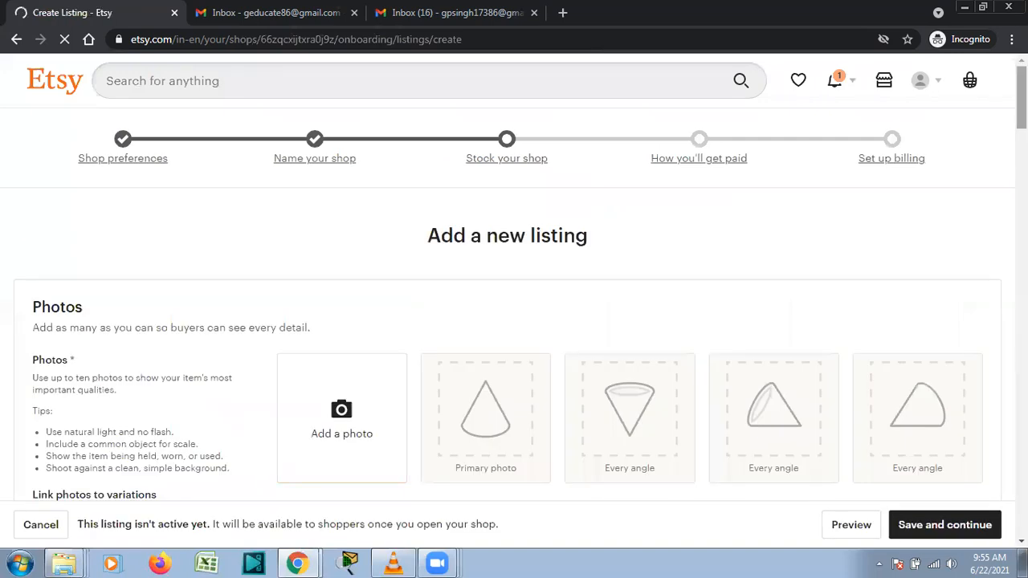
pyautogui.scroll(-3, 514, 306)
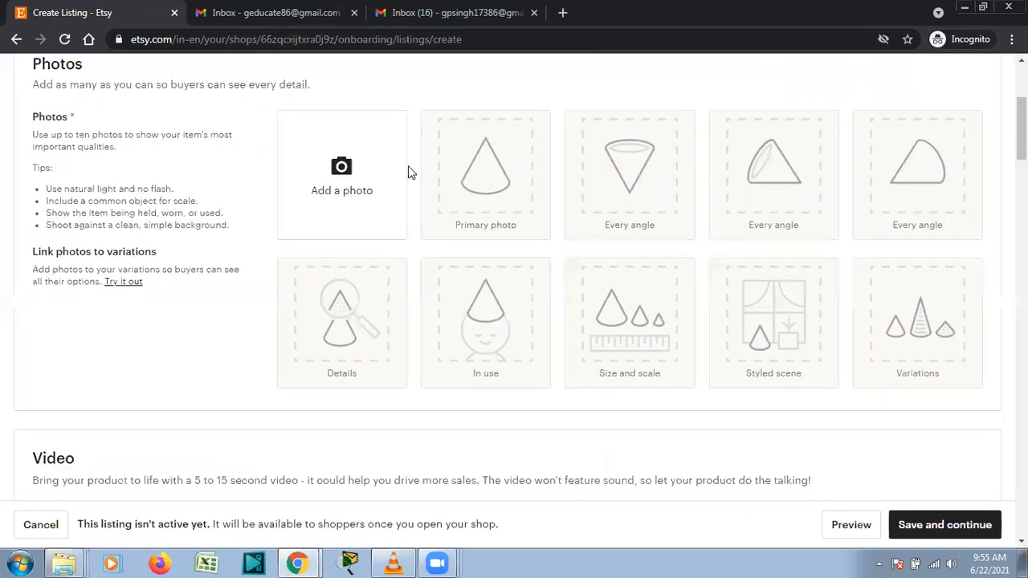
pyautogui.click(350, 175)
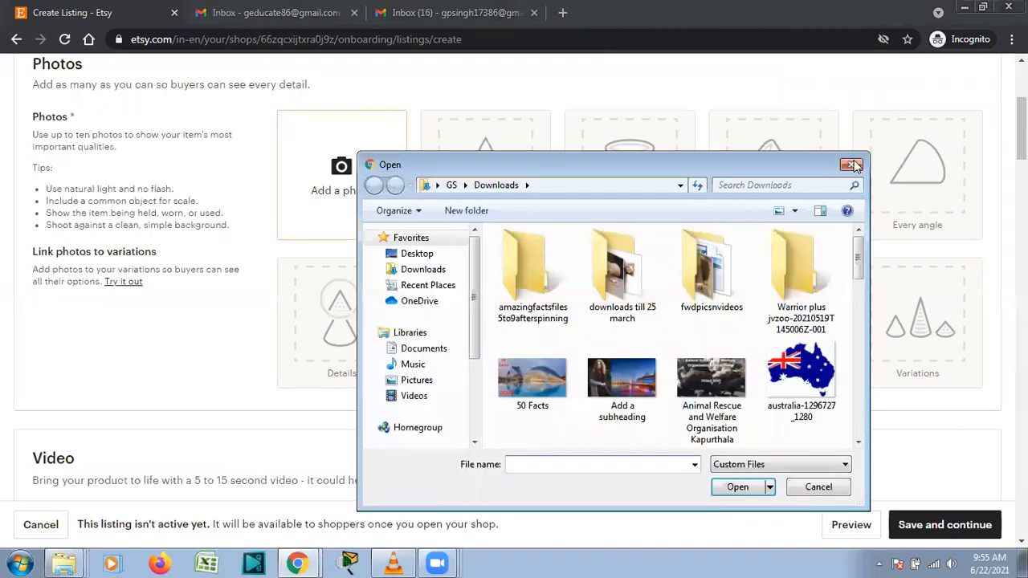
pyautogui.click(853, 165)
# Enter 'Wall Art Decor' as the listing title under Listing Details.
pyautogui.scroll(-4, 514, 289)
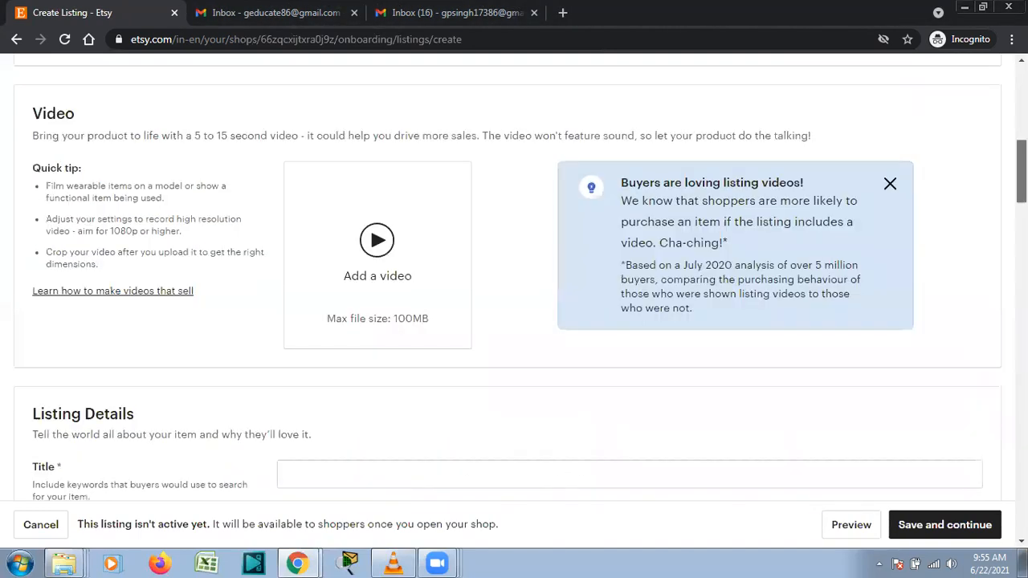
pyautogui.scroll(-1, 514, 277)
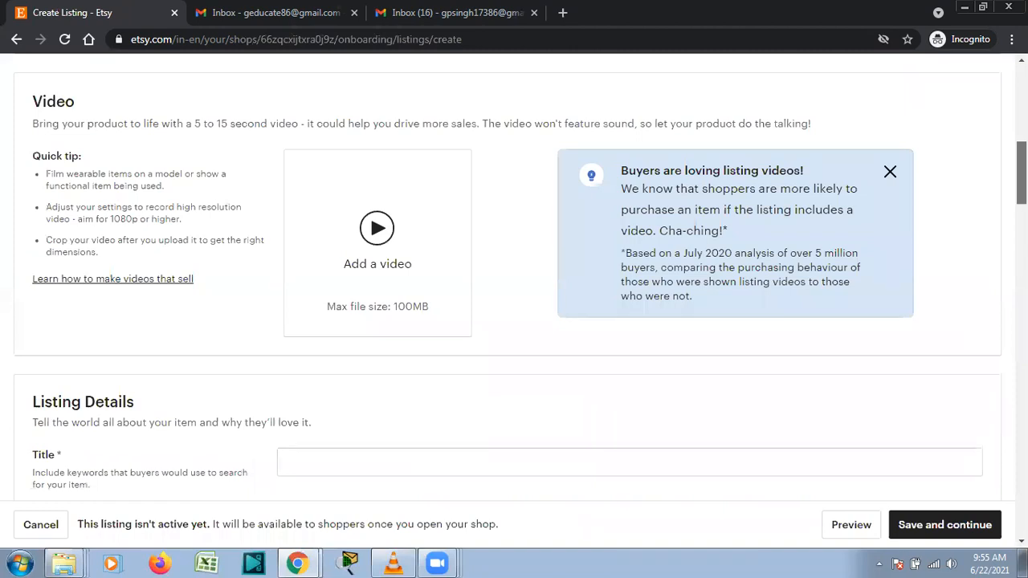
pyautogui.scroll(-1, 514, 278)
pyautogui.scroll(-2, 938, 200)
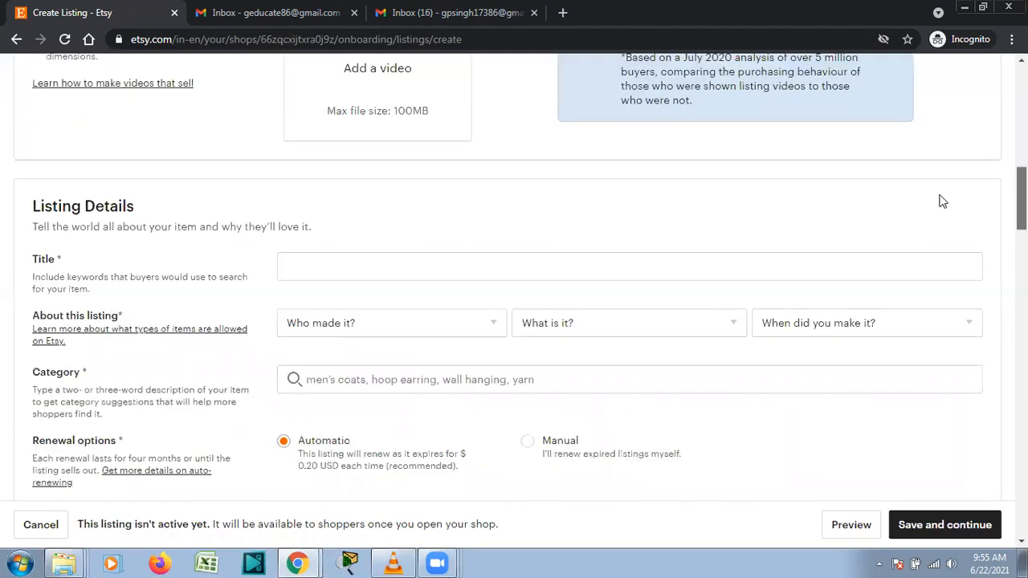
pyautogui.click(773, 275)
pyautogui.write('W')
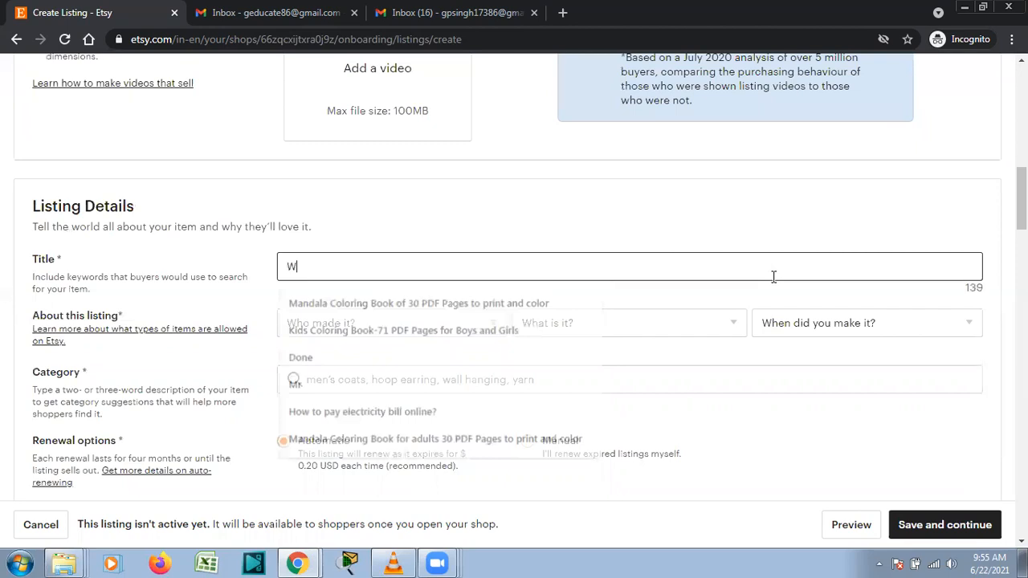
pyautogui.write('all Art Decor')
# Set About this listing to I did, A finished product, and made 2020 - 2021.
pyautogui.scroll(-2, 757, 252)
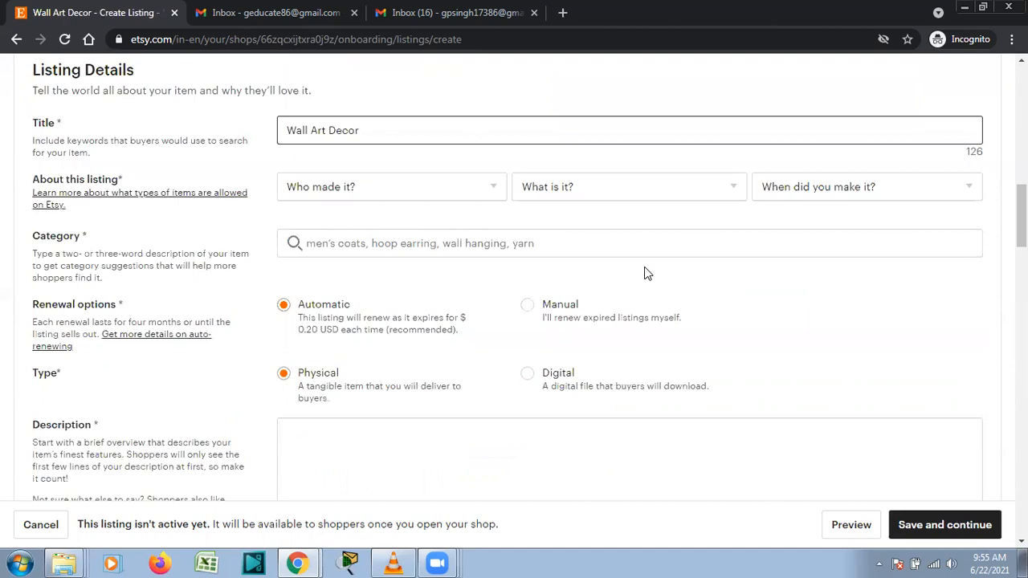
pyautogui.click(411, 197)
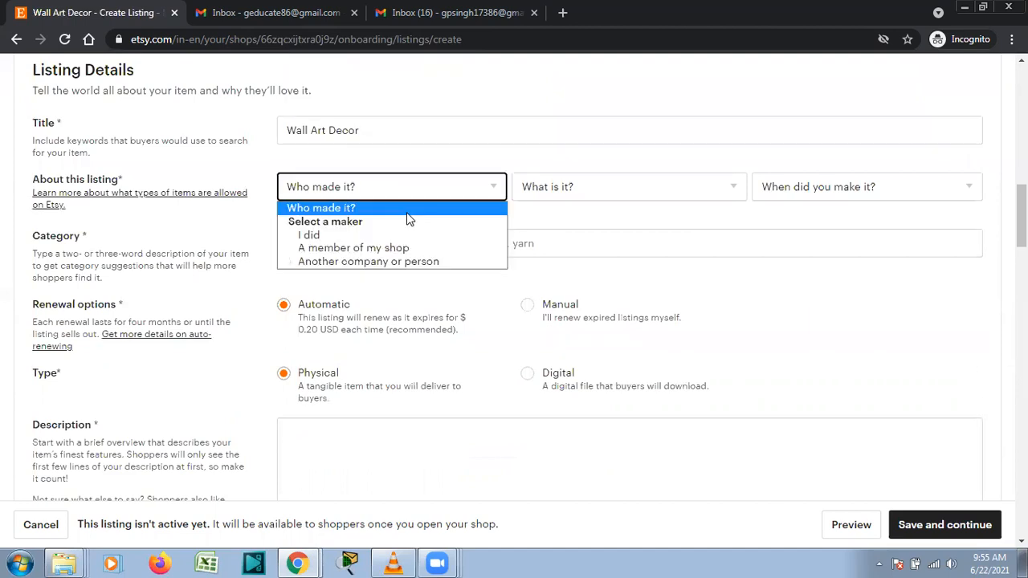
pyautogui.click(554, 192)
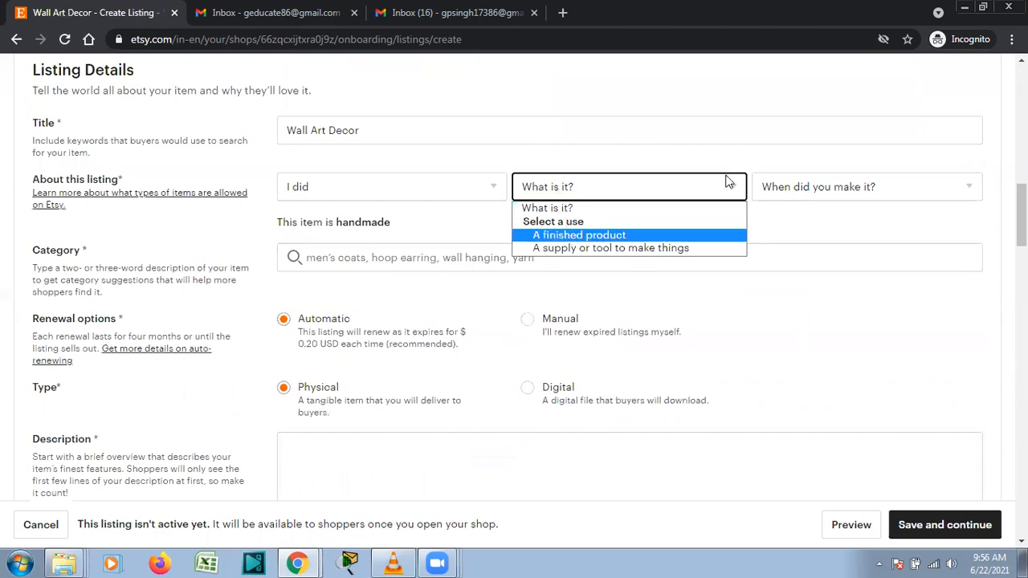
pyautogui.click(776, 190)
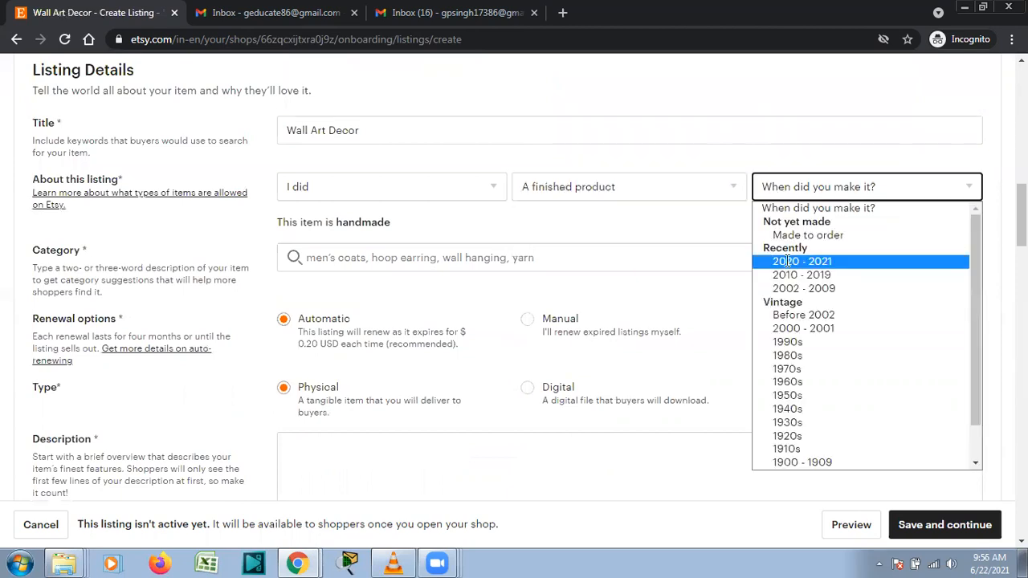
pyautogui.click(787, 261)
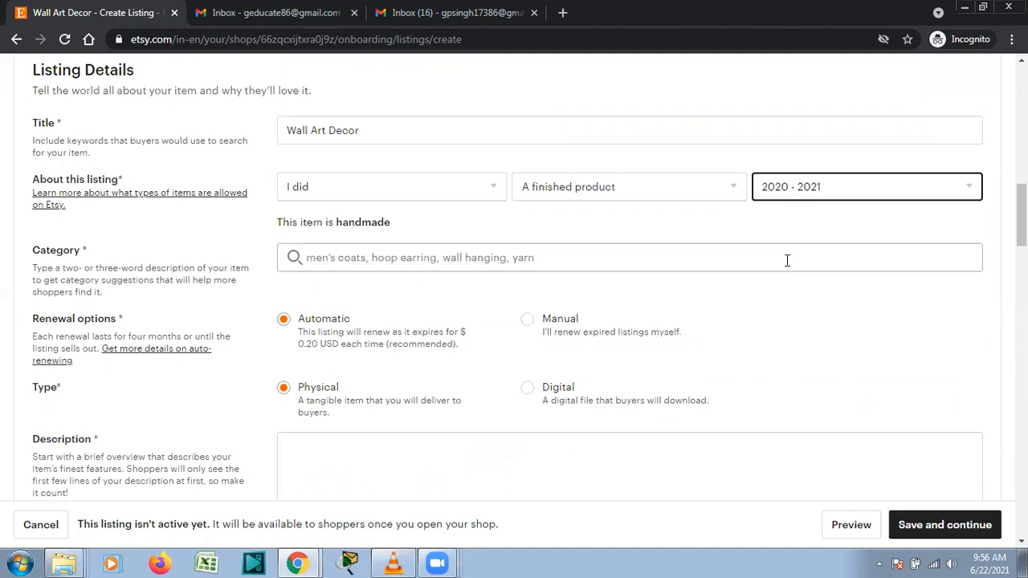
# Search categories for Digital Prints and pick Digital Prints under Home & Living › Home Decor › Wall Decor.
pyautogui.click(787, 260)
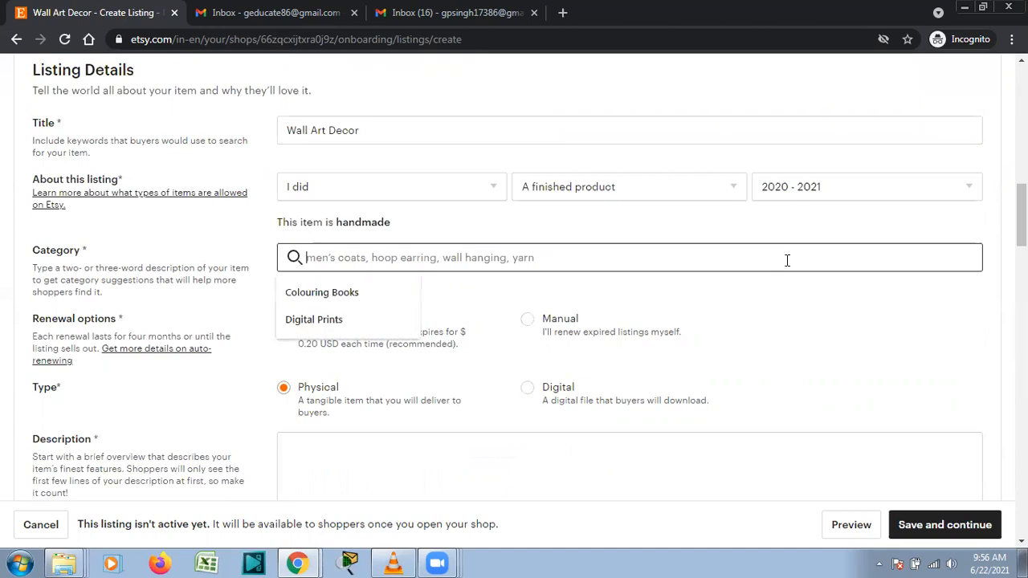
pyautogui.click(412, 321)
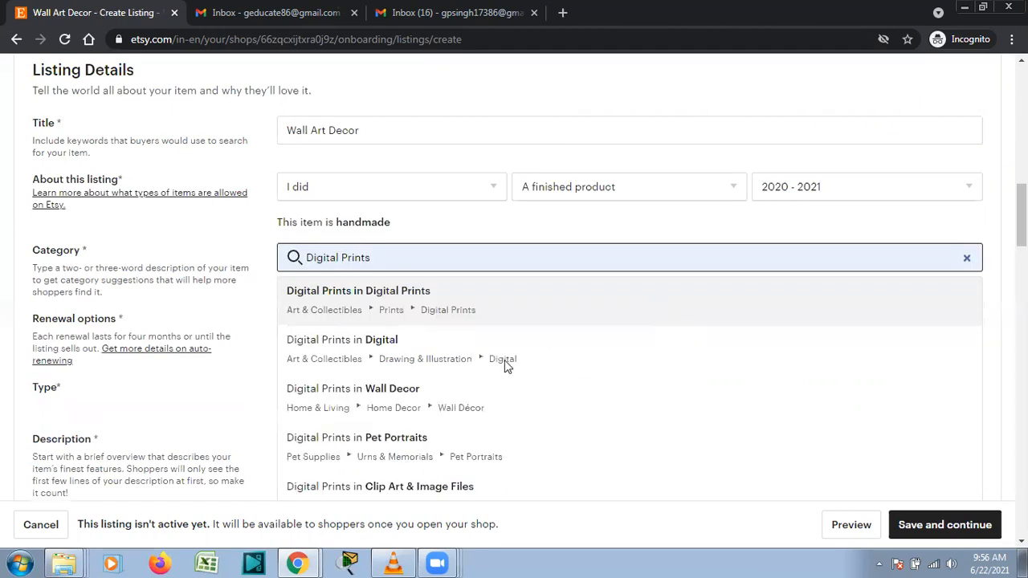
pyautogui.click(410, 400)
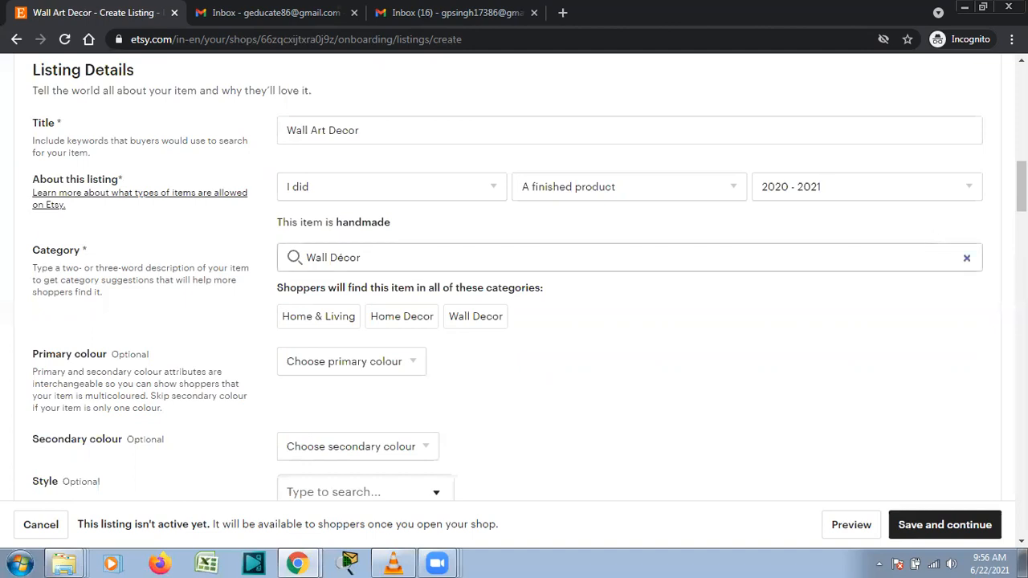
pyautogui.scroll(-4, 514, 297)
# Set the listing's primary colour to Brown and secondary colour to Pink.
pyautogui.scroll(2, 776, 283)
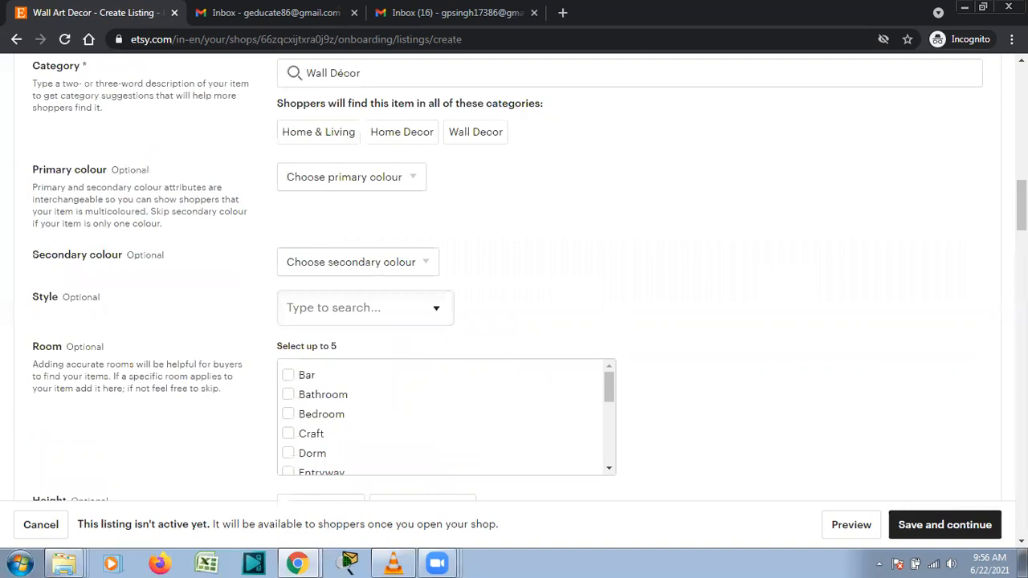
pyautogui.scroll(1, 514, 297)
pyautogui.scroll(-2, 514, 298)
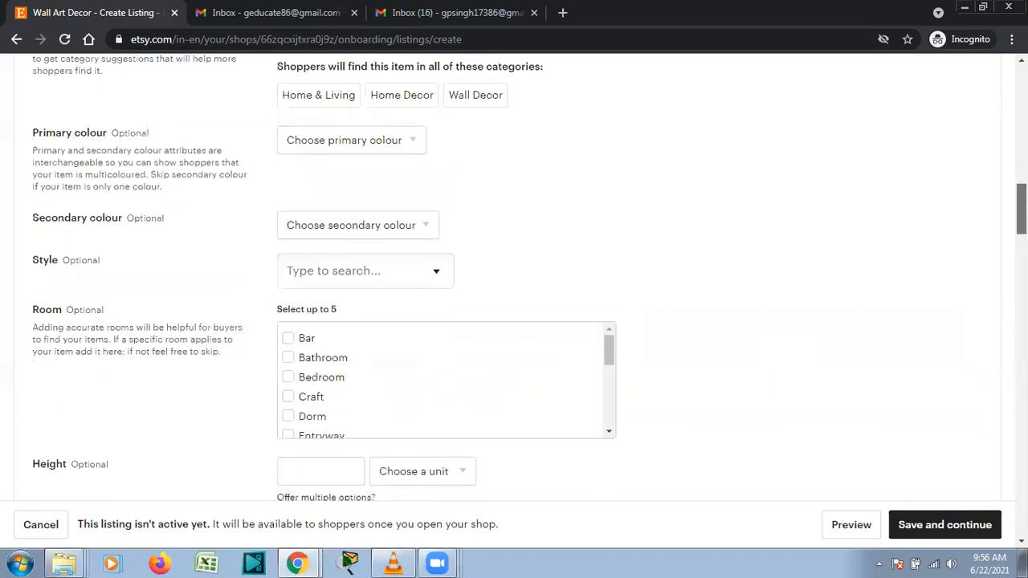
pyautogui.scroll(1, 861, 253)
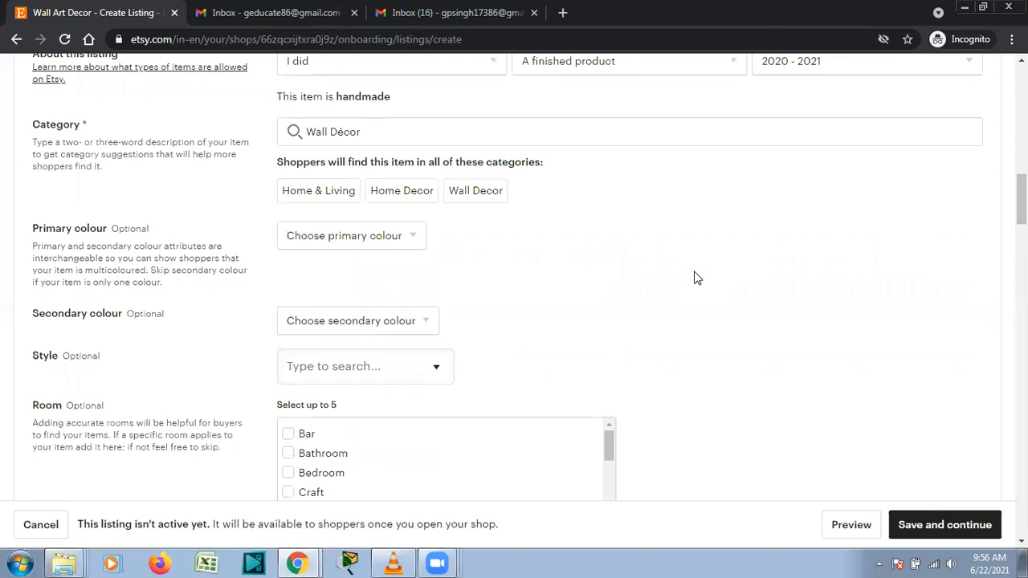
pyautogui.click(339, 241)
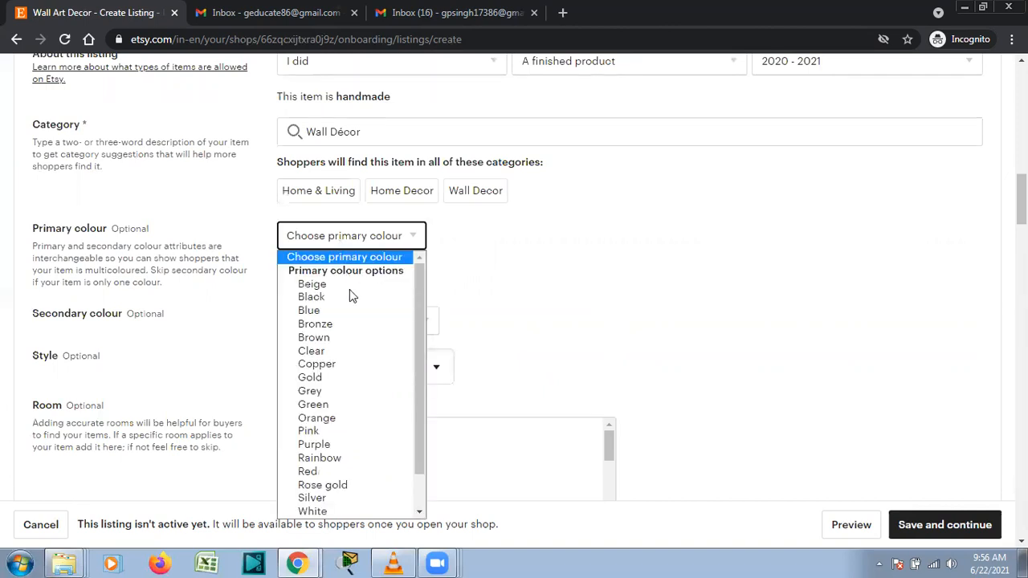
pyautogui.click(356, 338)
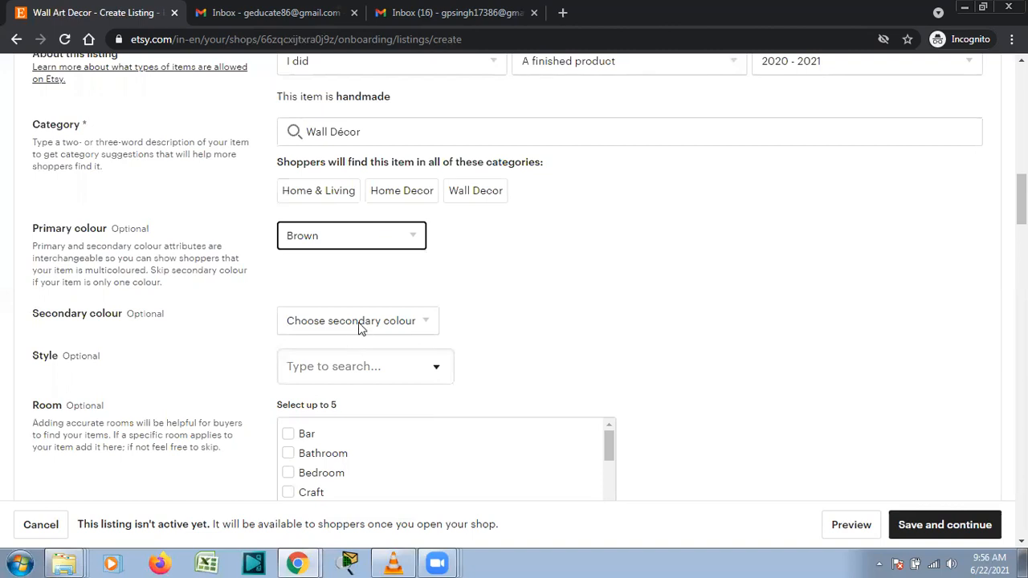
pyautogui.click(360, 329)
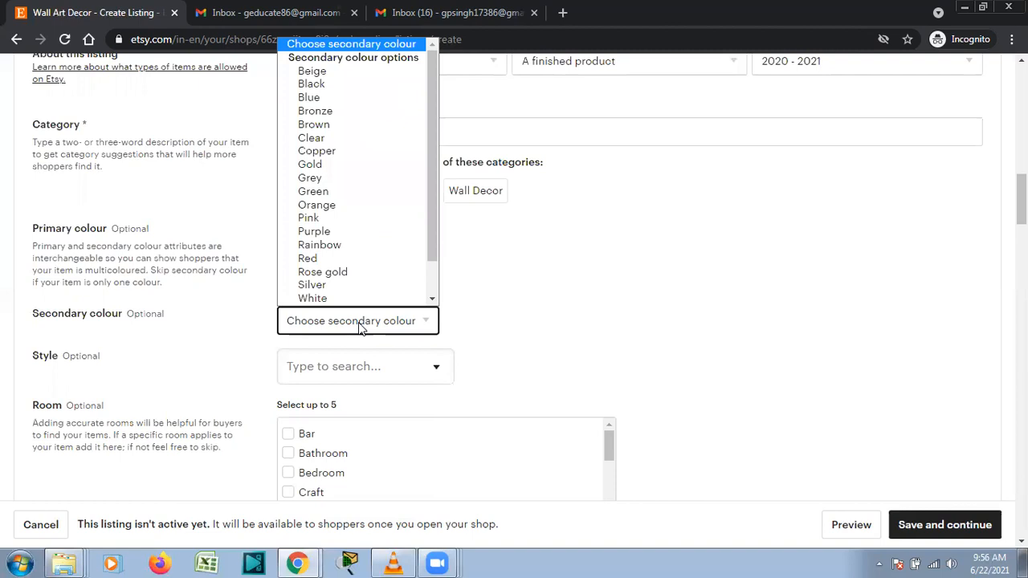
pyautogui.click(367, 221)
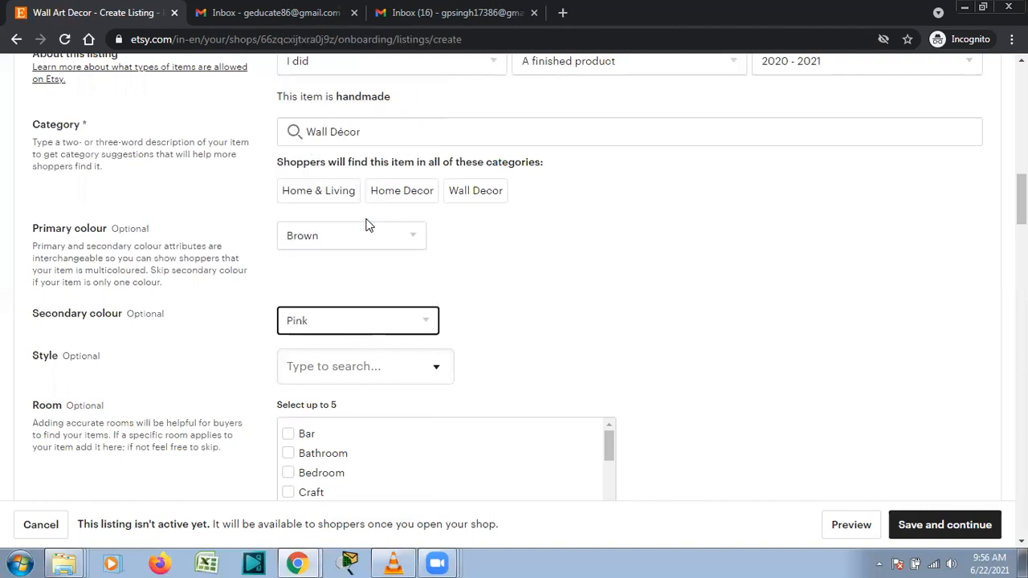
# Choose Art deco from the Style options.
pyautogui.click(389, 368)
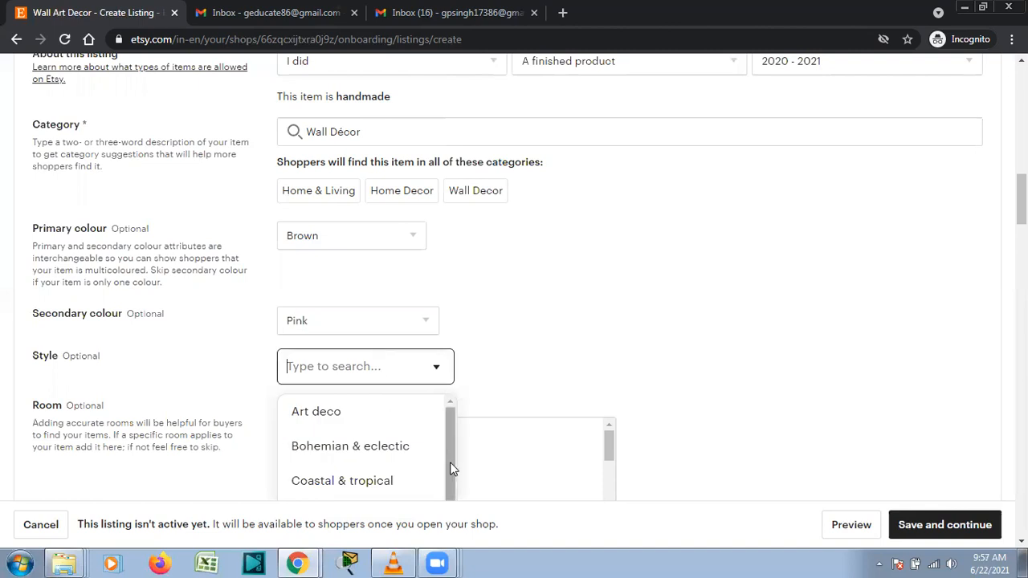
pyautogui.scroll(-1, 451, 469)
pyautogui.scroll(-2, 447, 450)
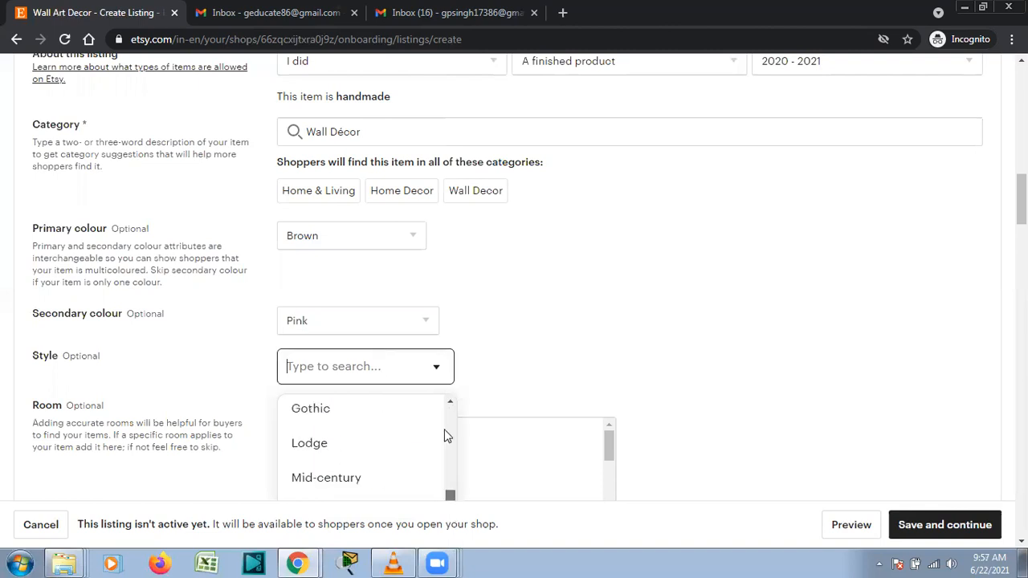
pyautogui.scroll(3, 426, 430)
pyautogui.click(401, 422)
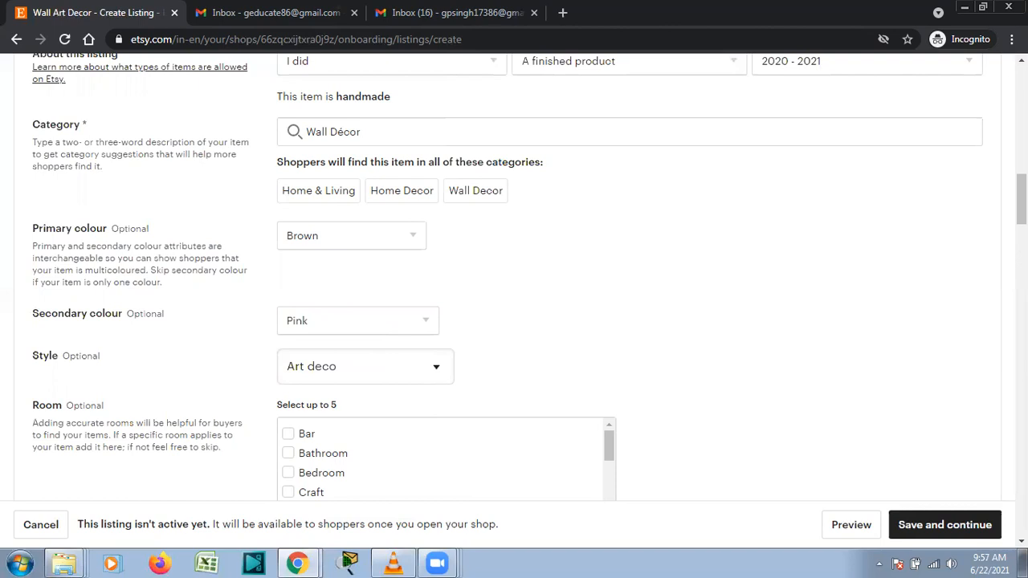
pyautogui.scroll(-3, 799, 225)
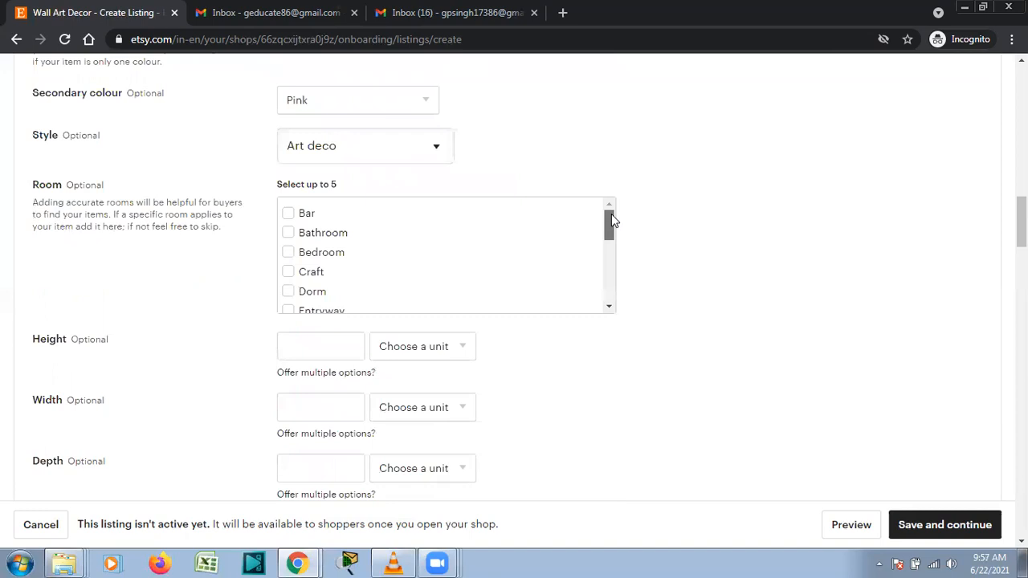
# Tick Bedroom, Kids and Living room in the listing's Room checklist.
pyautogui.moveTo(611, 216); pyautogui.dragTo(611, 217)
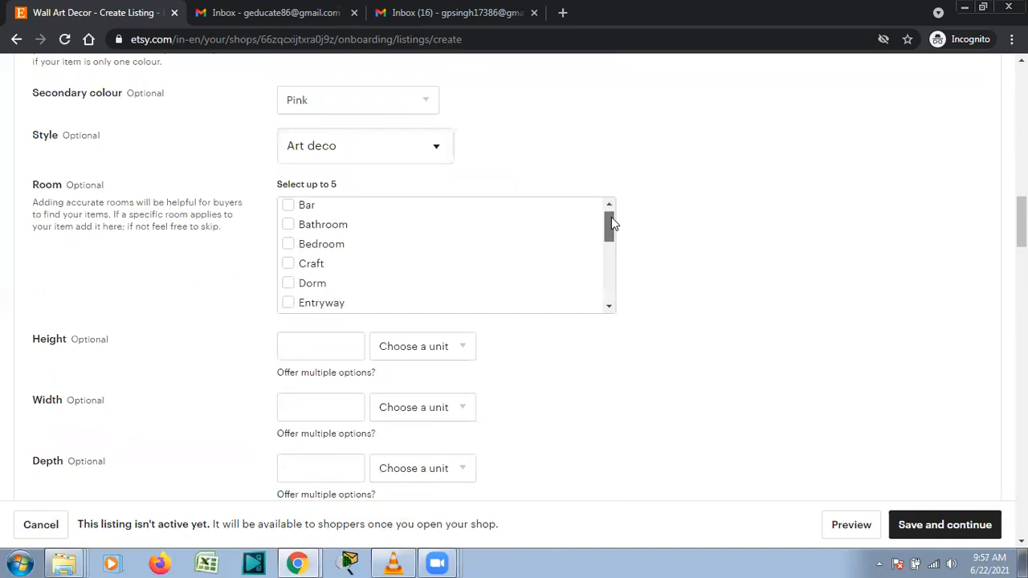
pyautogui.click(289, 244)
pyautogui.moveTo(612, 236); pyautogui.dragTo(612, 272)
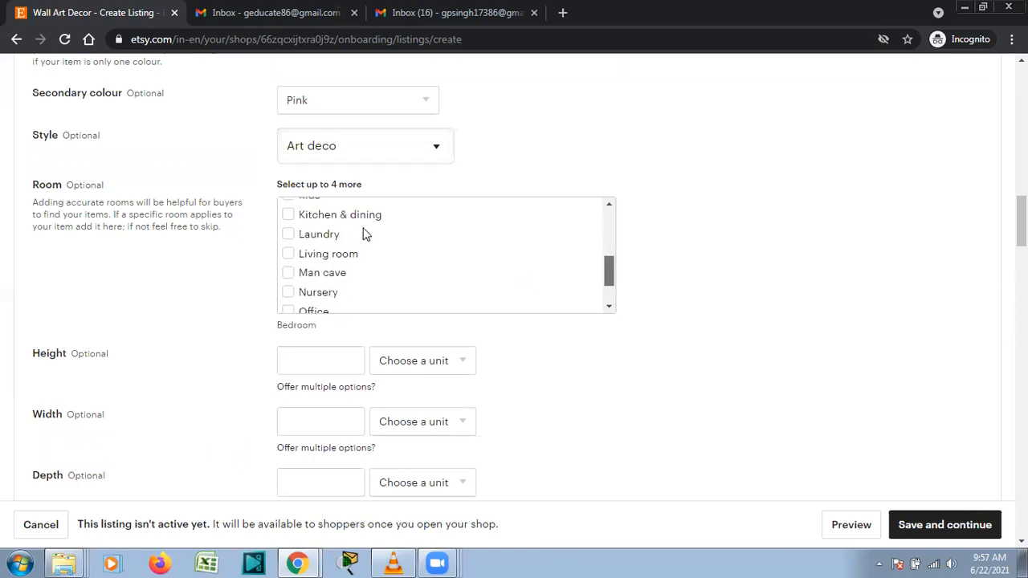
pyautogui.scroll(1, 293, 213)
pyautogui.click(289, 213)
pyautogui.click(289, 273)
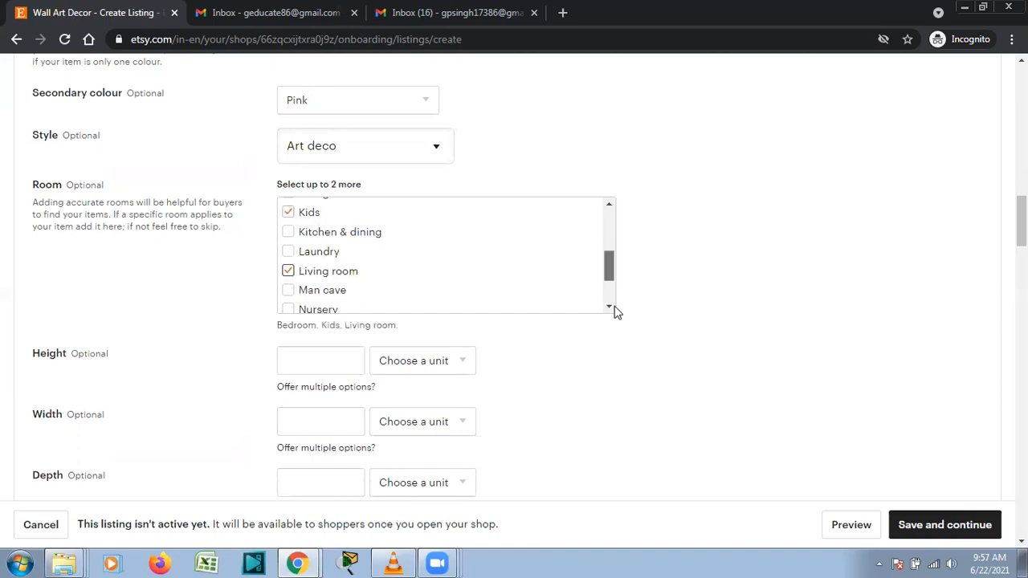
pyautogui.scroll(-1, 615, 309)
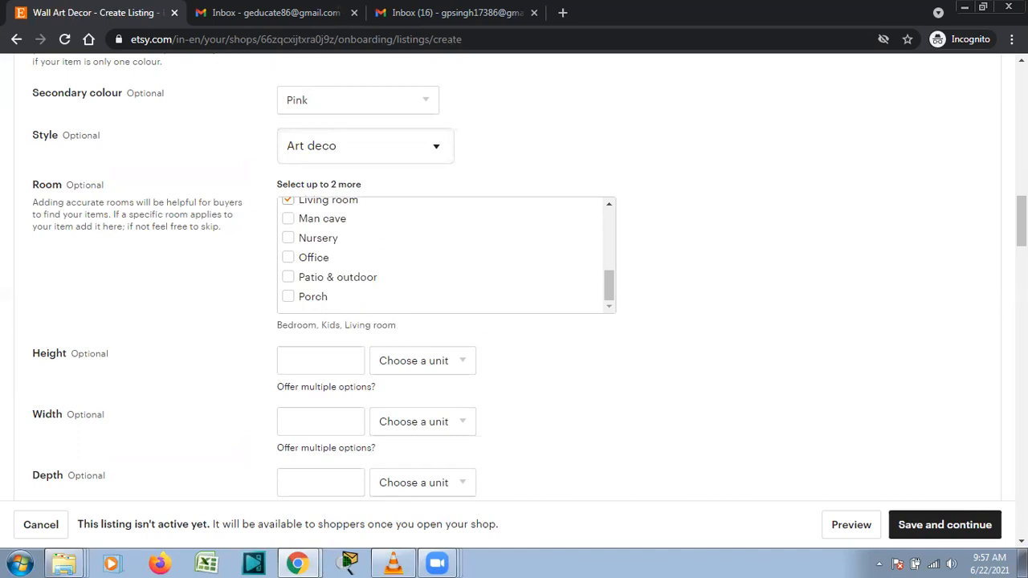
pyautogui.scroll(-1, 1022, 225)
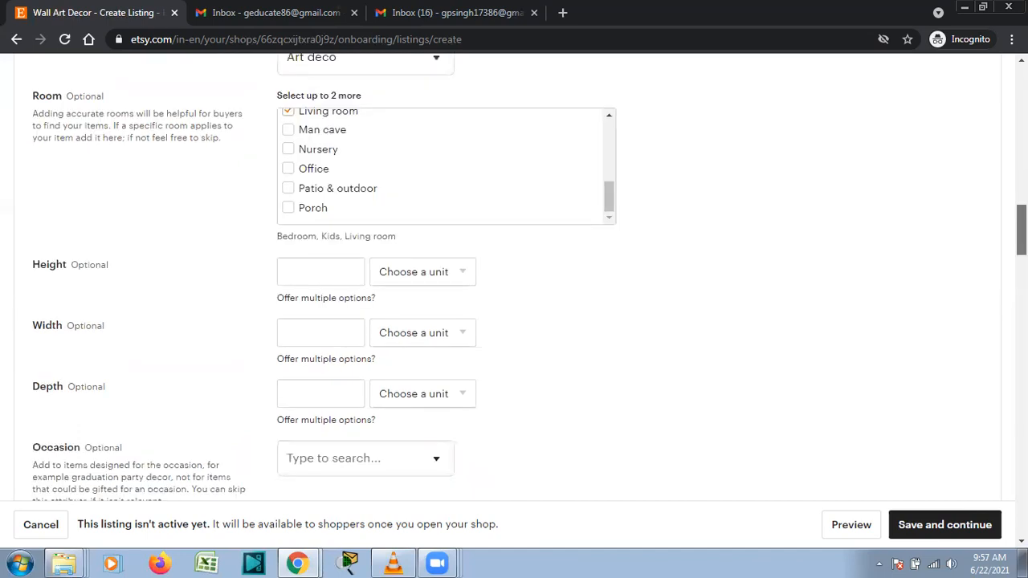
pyautogui.scroll(-1, 1022, 225)
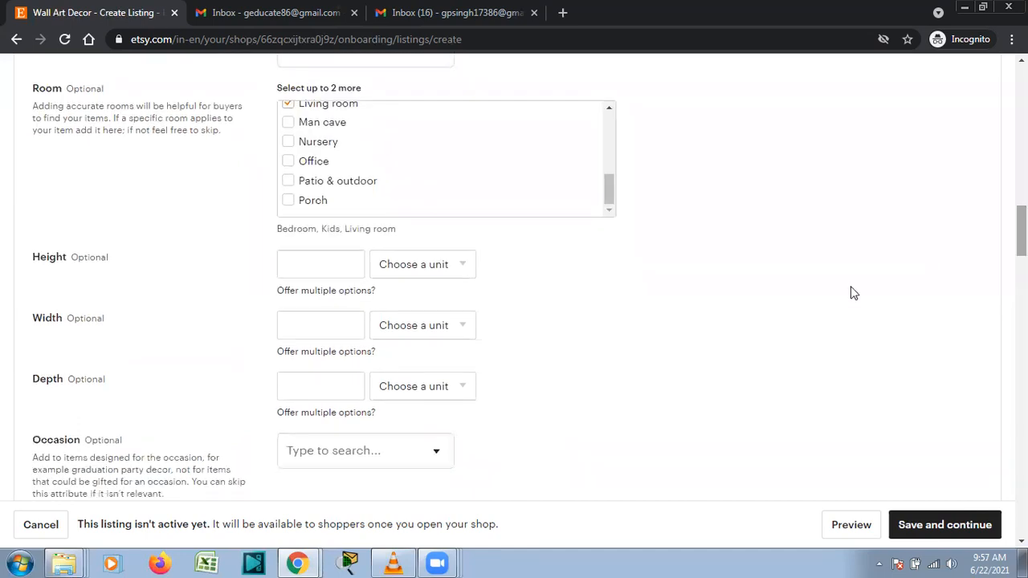
# Enter a height of 8 with Inches as its unit.
pyautogui.click(305, 264)
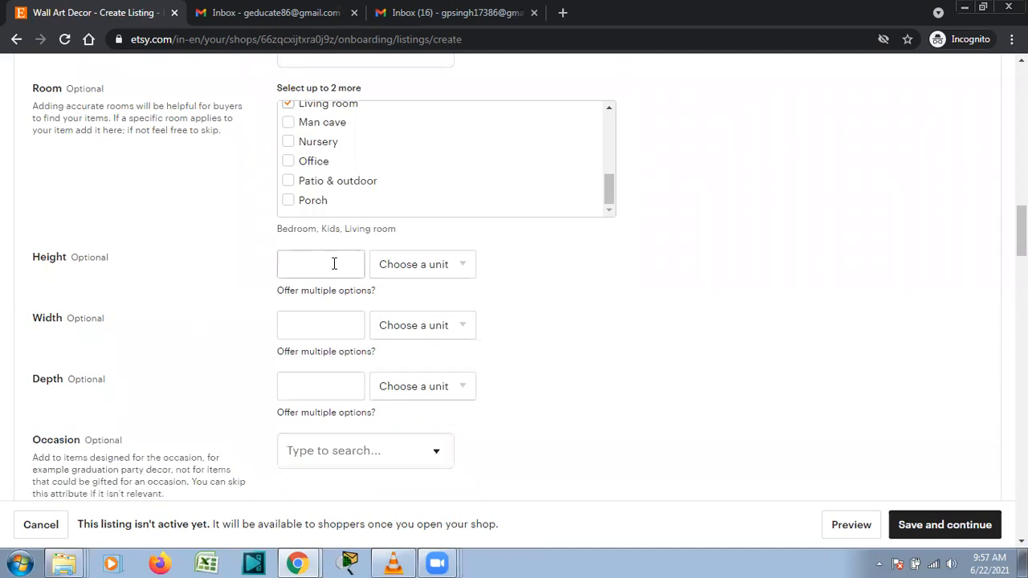
pyautogui.click(622, 299)
pyautogui.click(343, 263)
pyautogui.write('8')
pyautogui.click(398, 255)
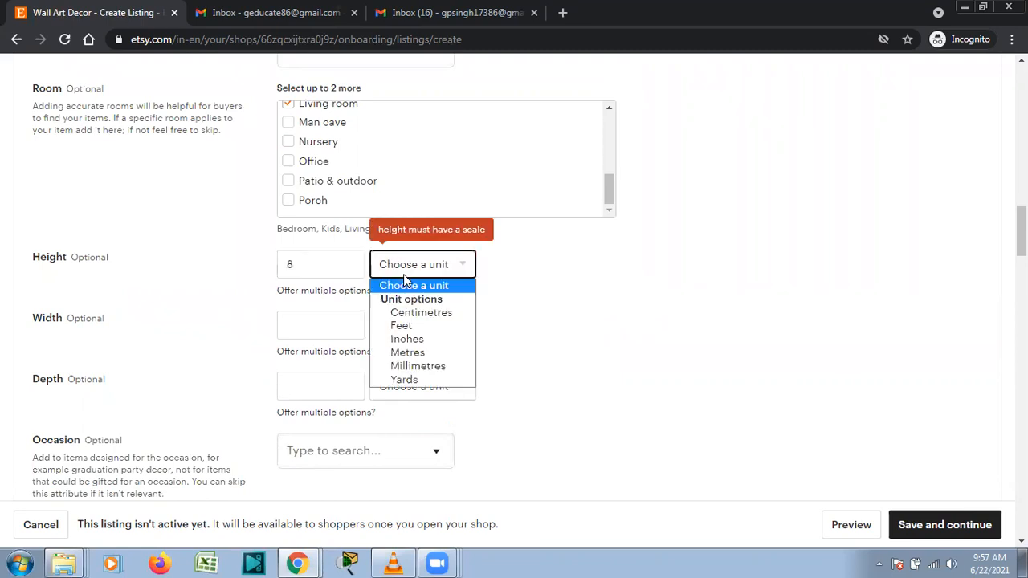
pyautogui.click(409, 340)
# Enter a width of 10 with Inches as its unit.
pyautogui.click(347, 321)
pyautogui.write('10')
pyautogui.click(374, 328)
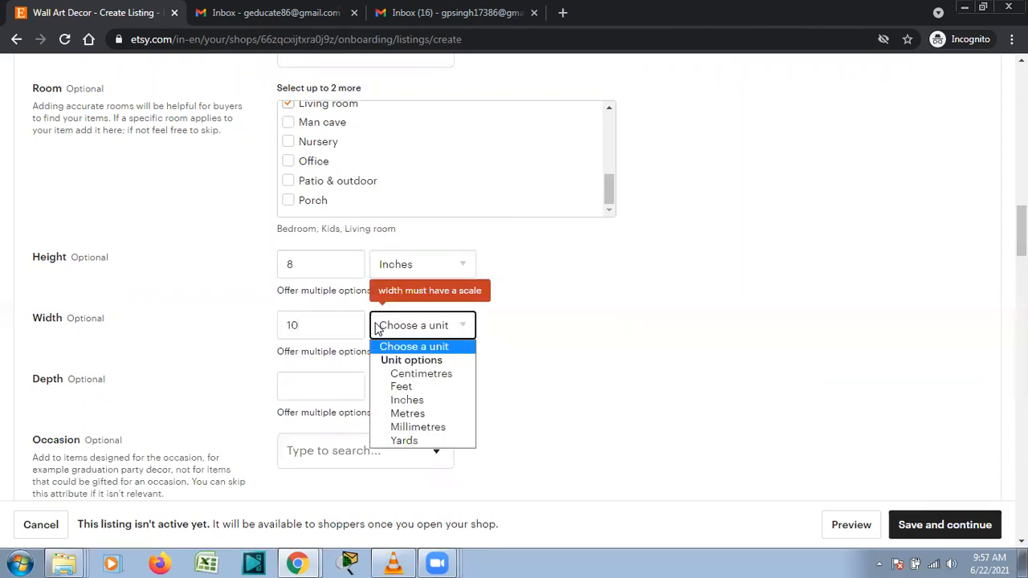
pyautogui.click(402, 400)
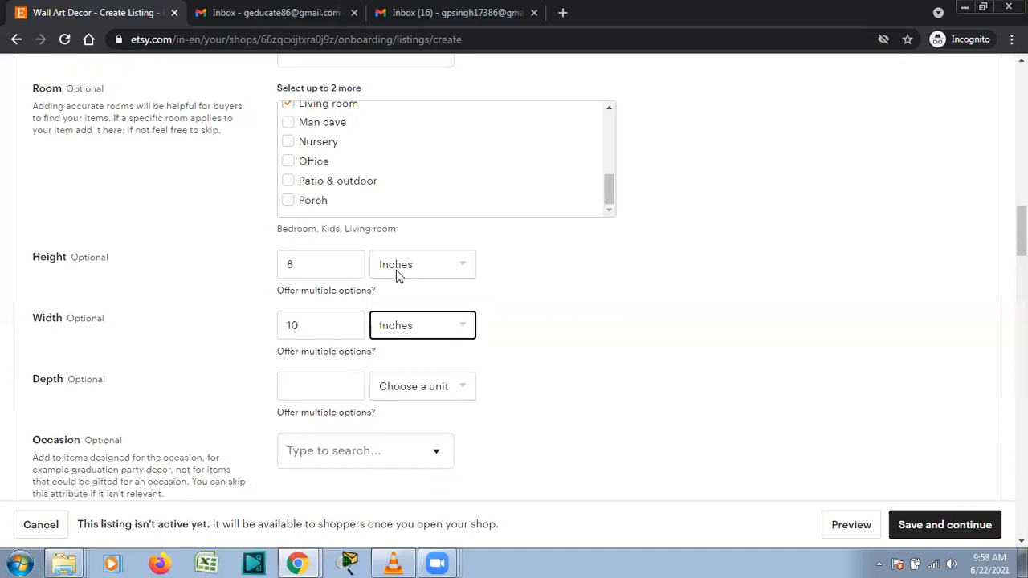
pyautogui.scroll(-2, 825, 257)
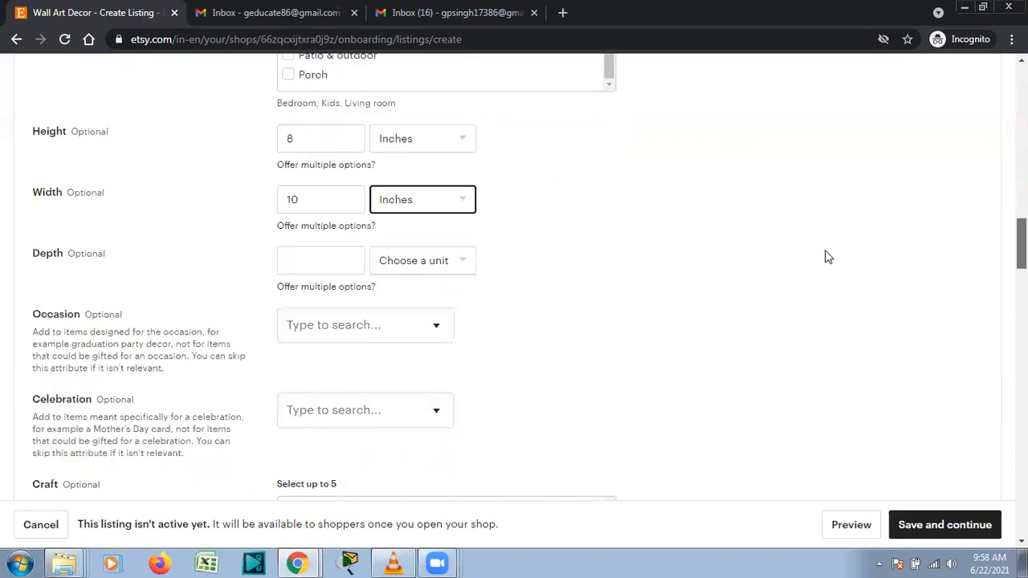
pyautogui.scroll(-1, 826, 257)
pyautogui.click(436, 296)
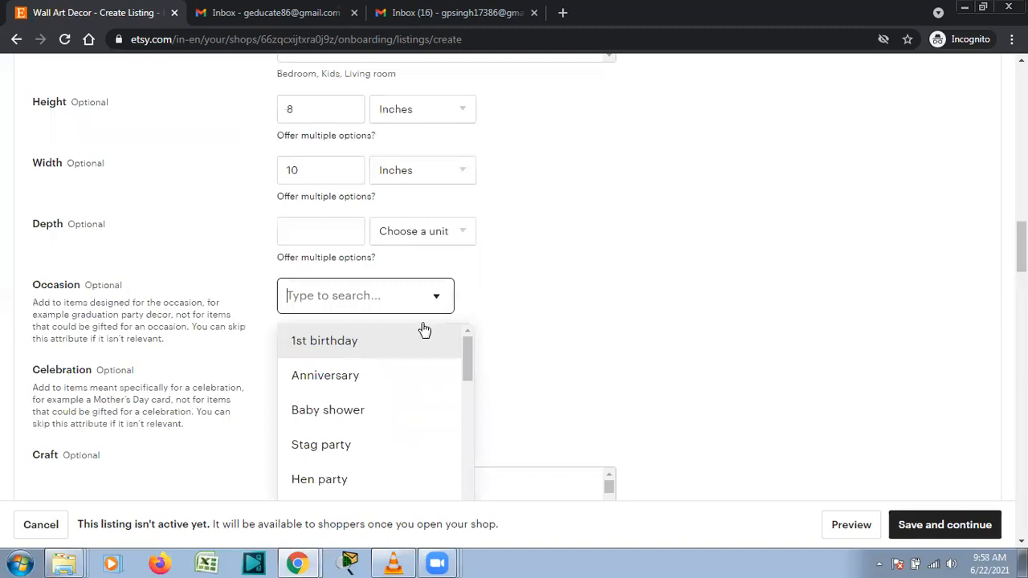
pyautogui.click(611, 306)
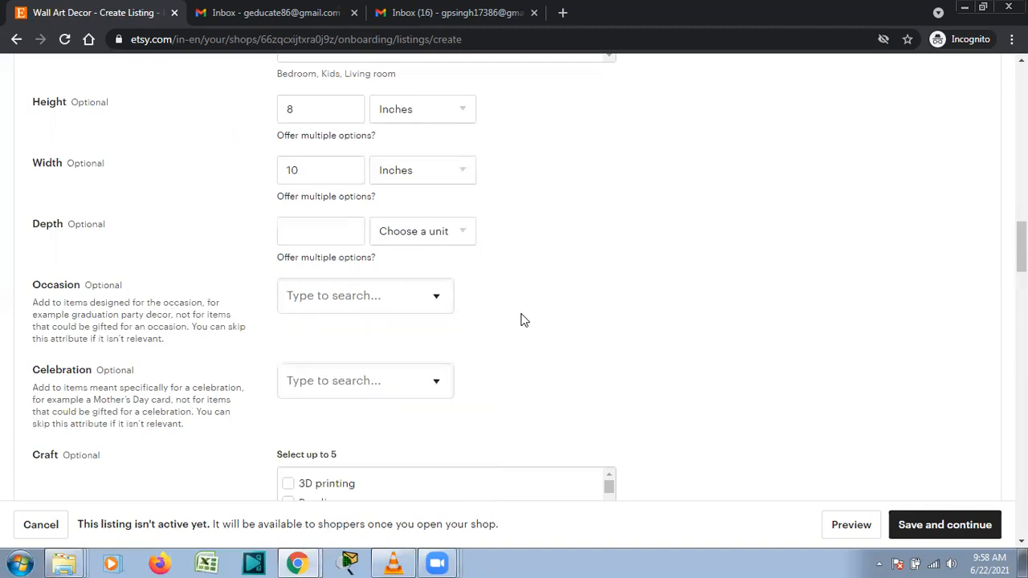
pyautogui.click(424, 303)
pyautogui.moveTo(472, 393); pyautogui.dragTo(478, 516)
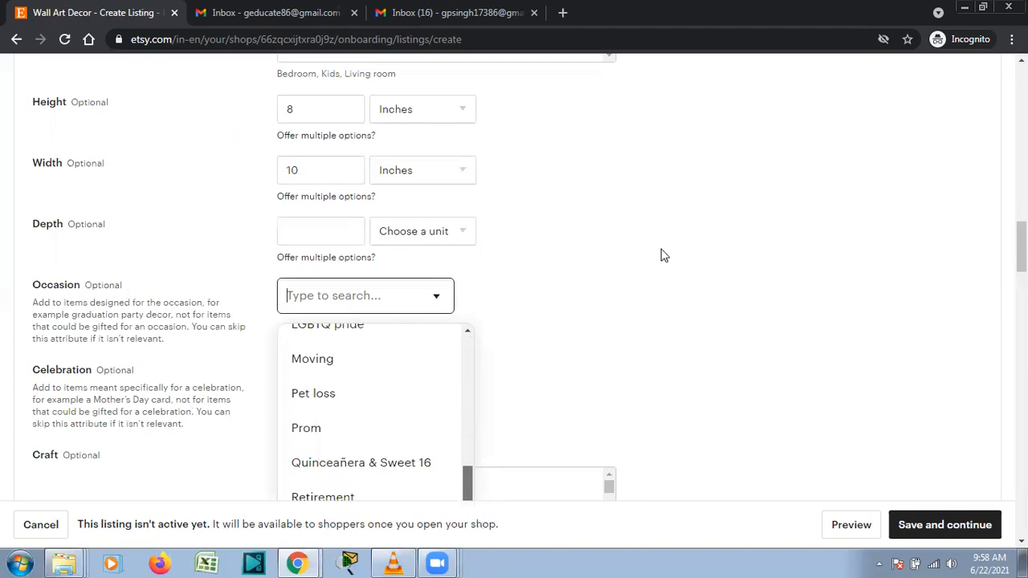
pyautogui.click(612, 337)
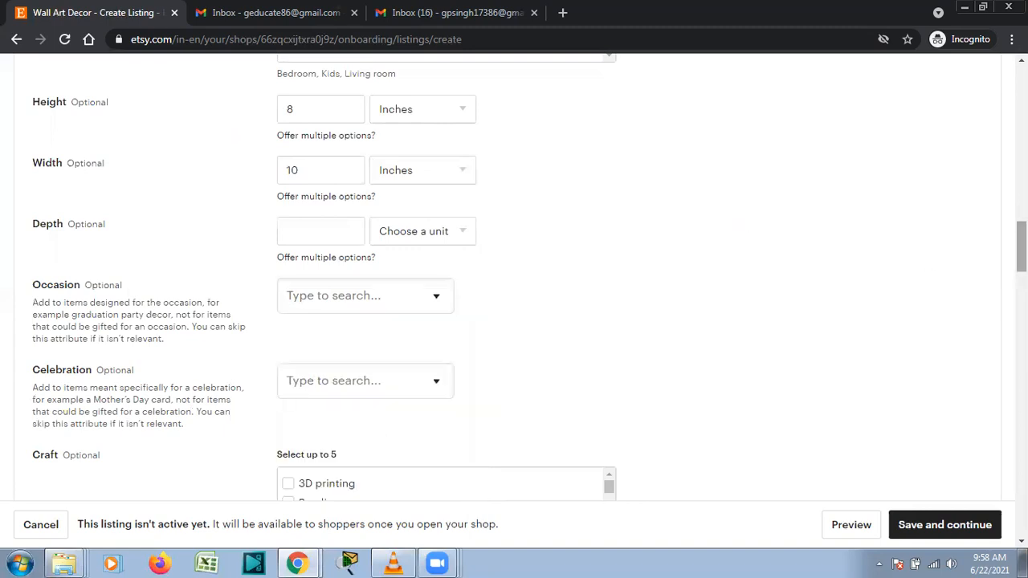
pyautogui.scroll(-2, 514, 289)
pyautogui.scroll(-1, 514, 289)
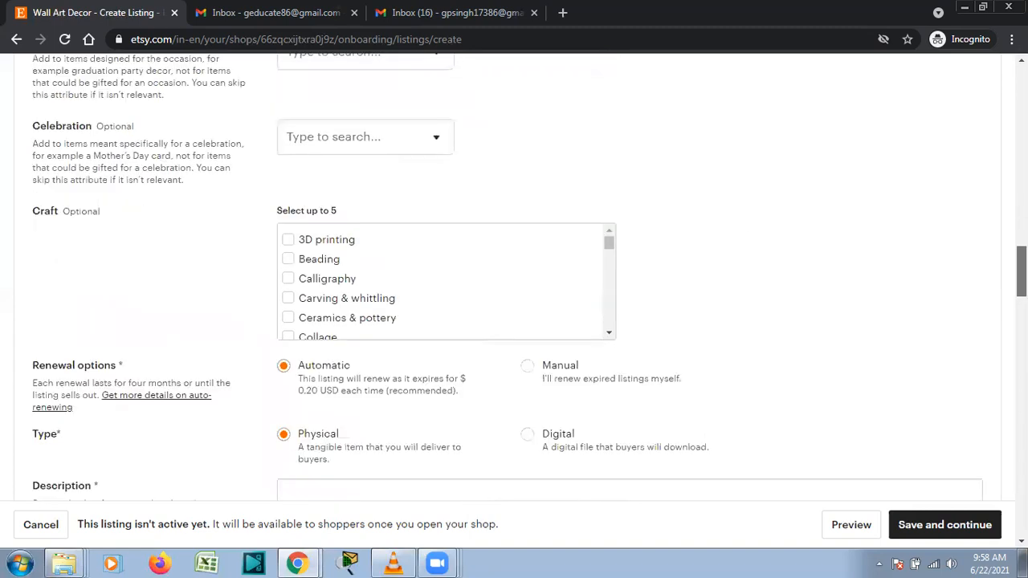
pyautogui.scroll(-1, 672, 132)
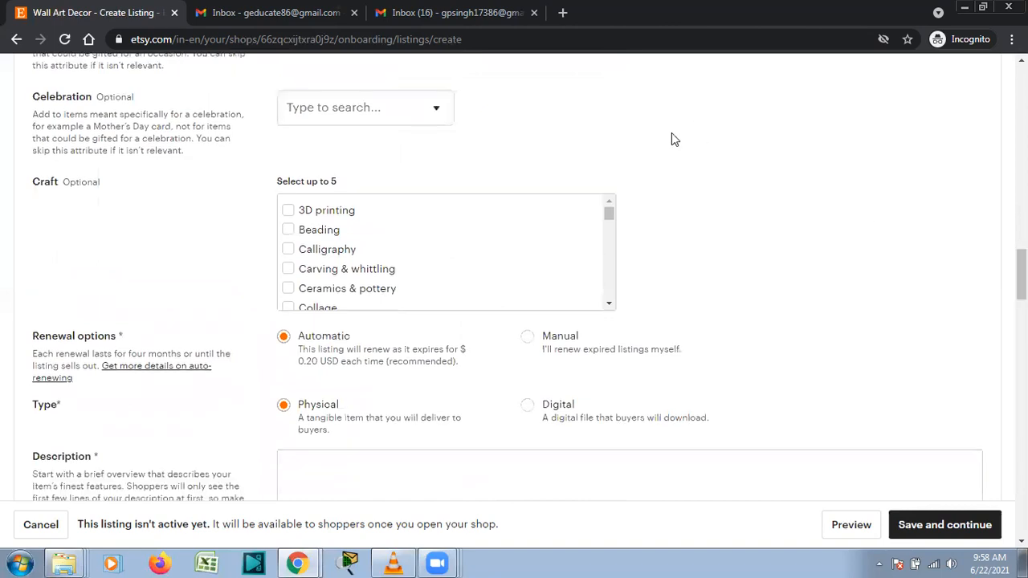
pyautogui.click(435, 103)
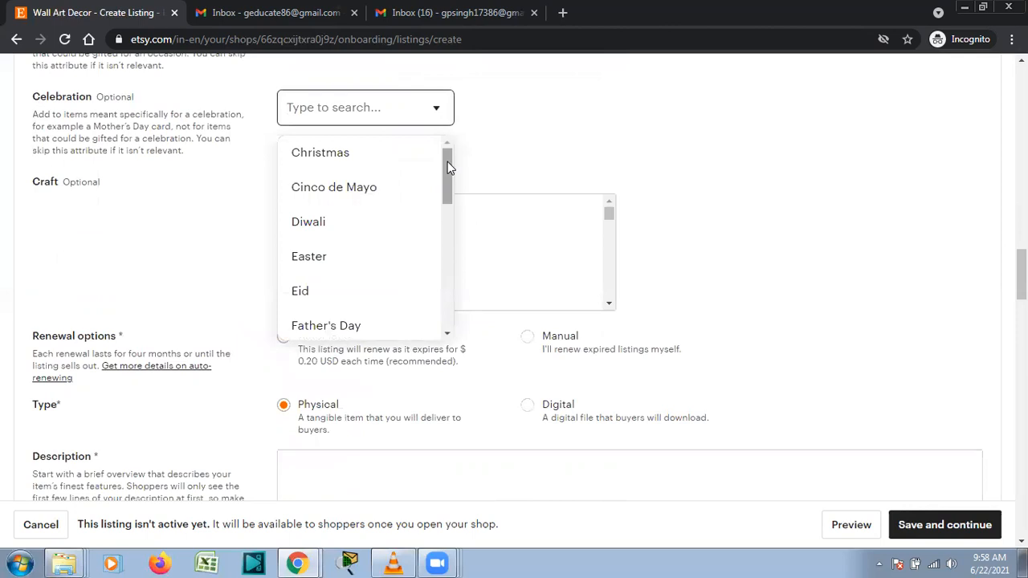
pyautogui.moveTo(447, 167); pyautogui.dragTo(447, 329)
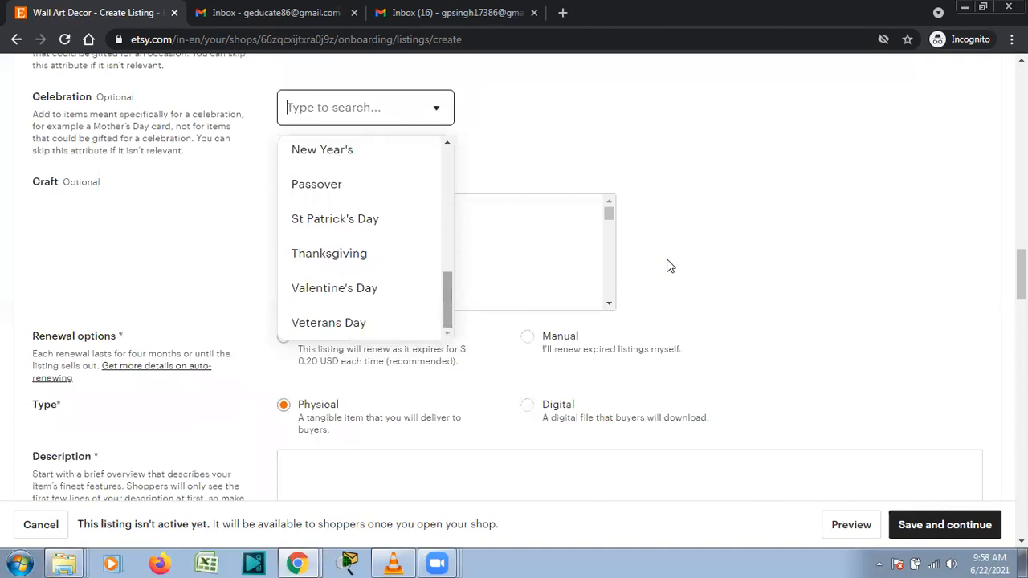
pyautogui.click(672, 265)
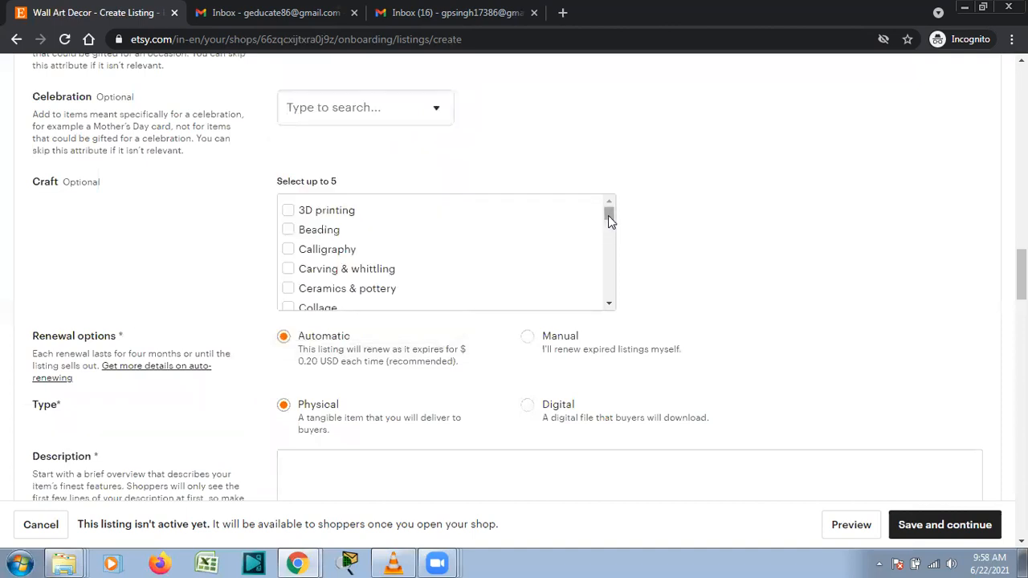
pyautogui.scroll(-1, 608, 215)
pyautogui.scroll(-6, 613, 239)
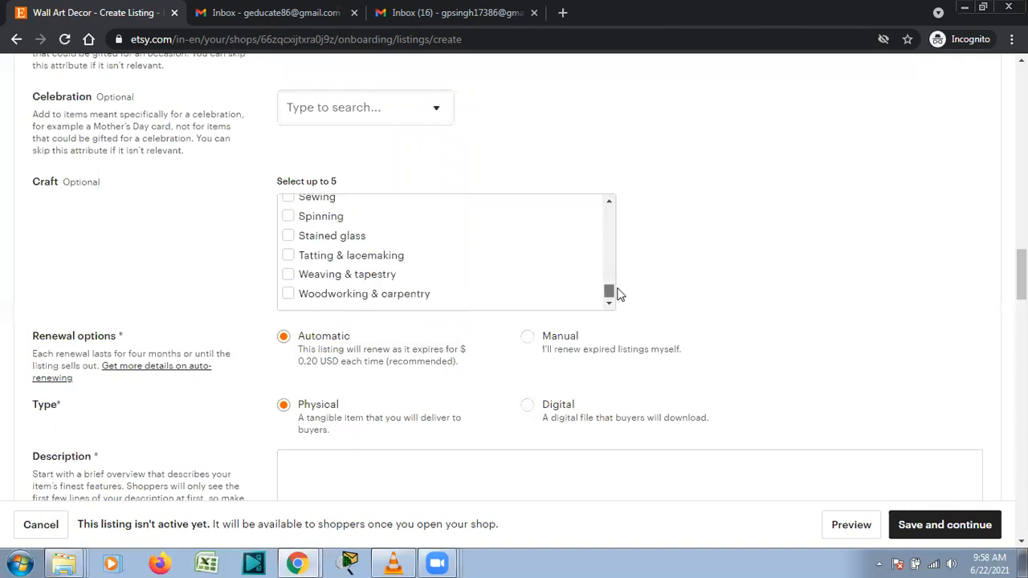
pyautogui.moveTo(615, 291); pyautogui.dragTo(634, 204)
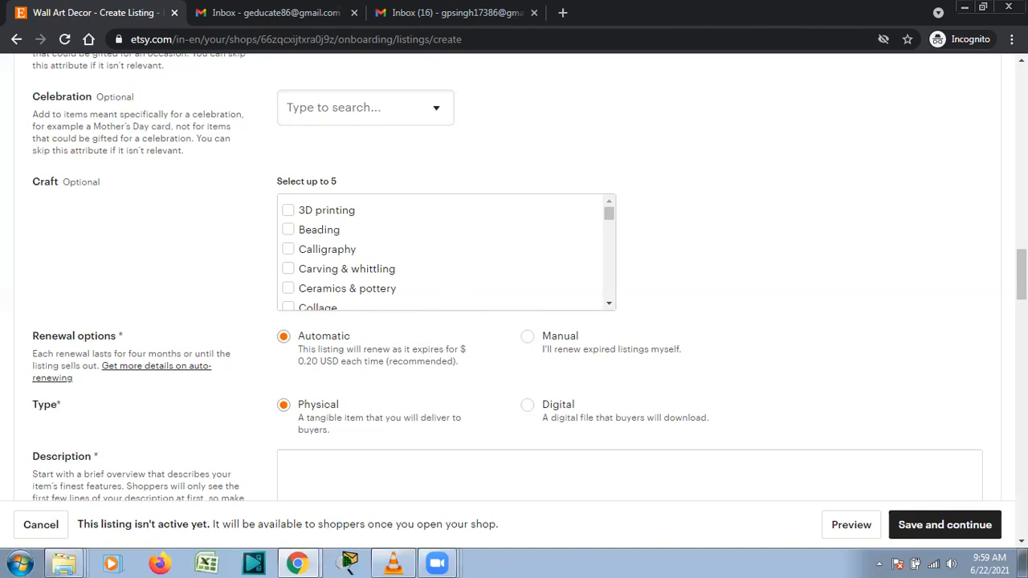
# Switch the listing type from Physical to Digital and place the cursor in the Description box.
pyautogui.scroll(-3, 514, 289)
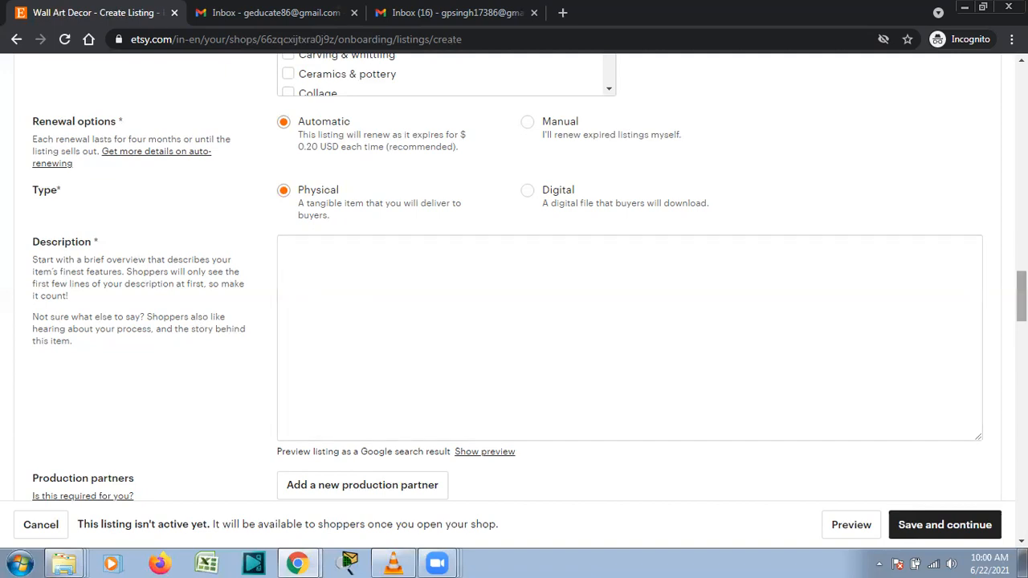
pyautogui.scroll(-1, 514, 306)
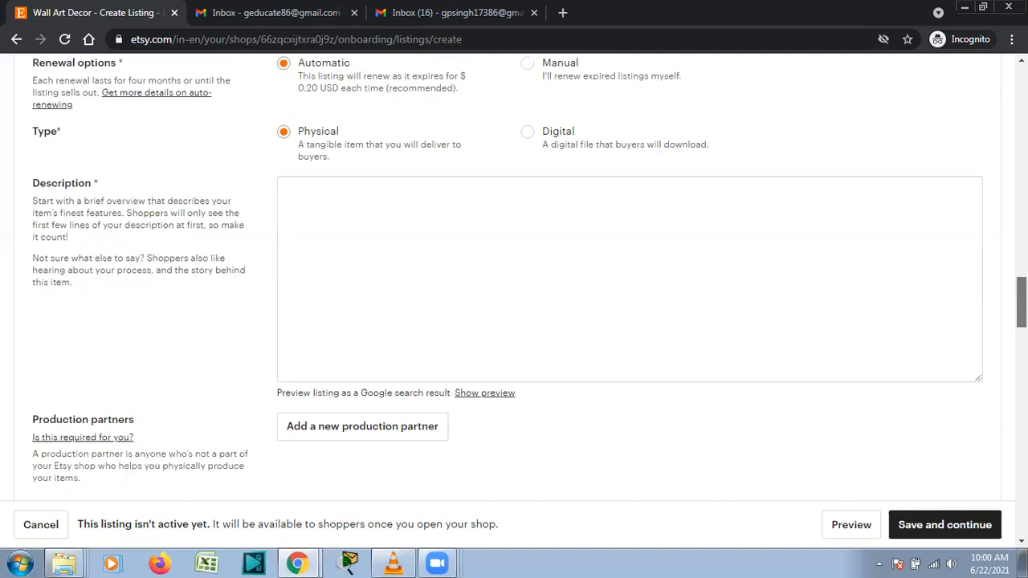
pyautogui.click(528, 134)
pyautogui.click(492, 212)
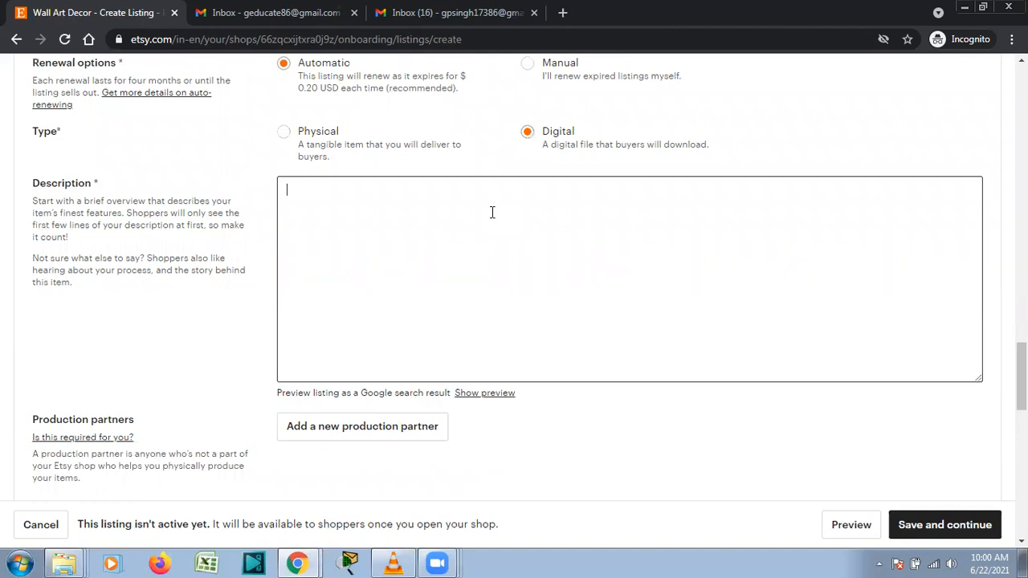
# Write 'Teddy Bear Brown with Pink Flowers', prefix 'Cute', and move 'Colour:-Brown with Pink Flowers' to its own line.
pyautogui.write('Teddy Bear Brown with Pink Flowers')
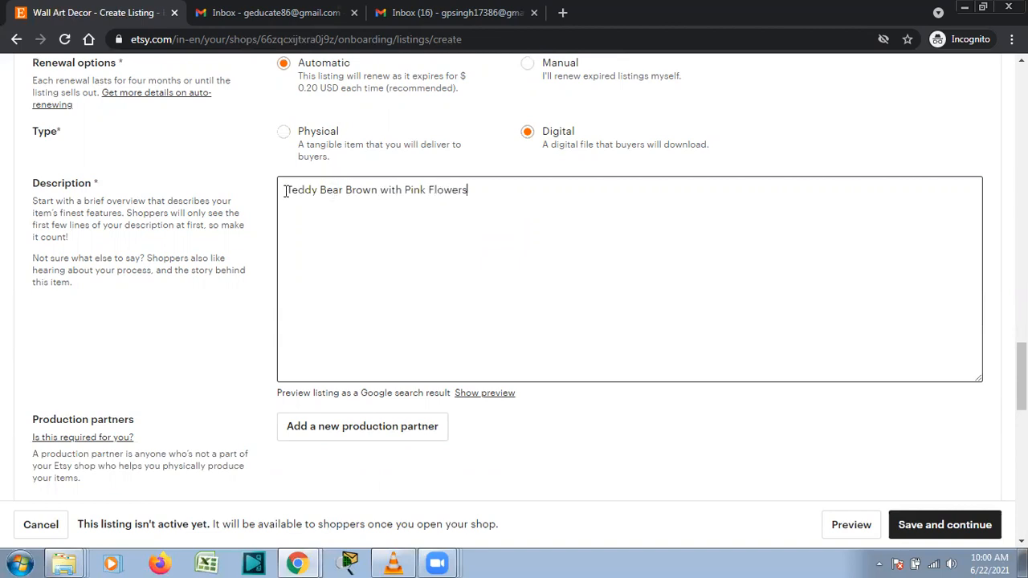
pyautogui.click(289, 207)
pyautogui.write('Cute')
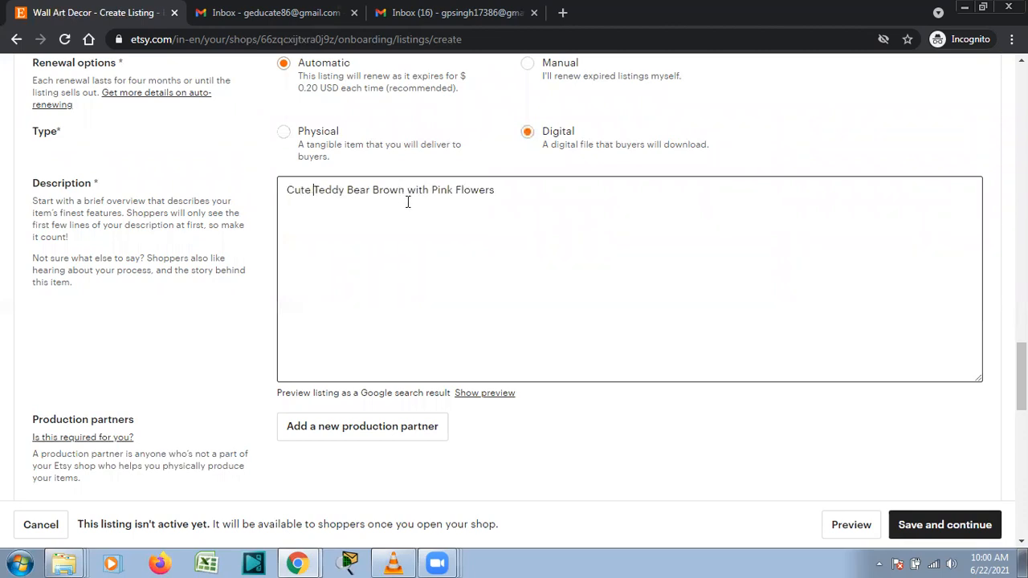
pyautogui.click(373, 191)
pyautogui.press('Return')
pyautogui.write('Colour:-')
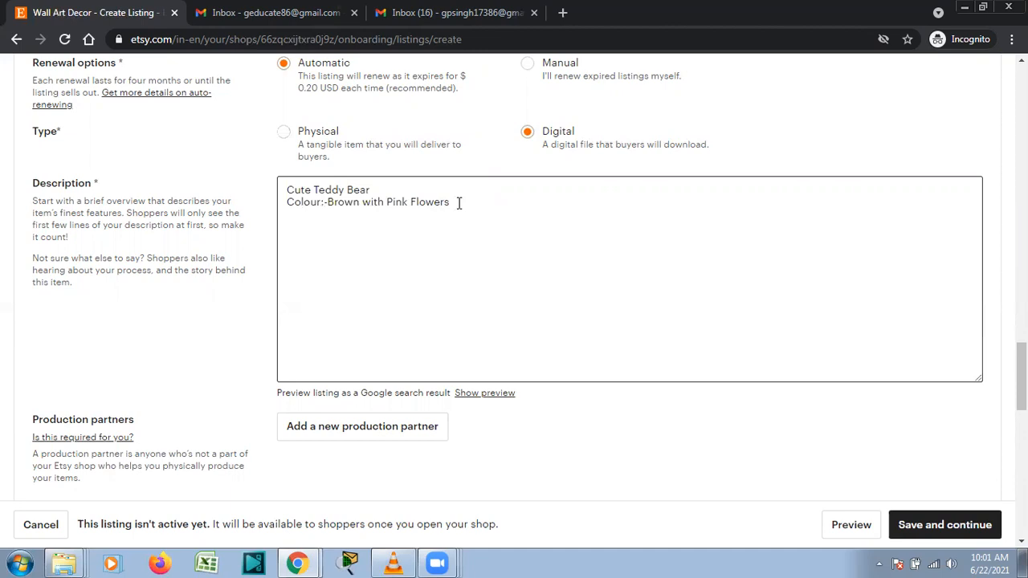
# Append 'with flowers' to the first line, add the sizes 8"-10" and 11"-14", and start a new line.
pyautogui.click(407, 186)
pyautogui.write('with')
pyautogui.write(' flo')
pyautogui.write('wers')
pyautogui.write('8')
pyautogui.write('"')
pyautogui.write('-')
pyautogui.write('10')
pyautogui.write('" and')
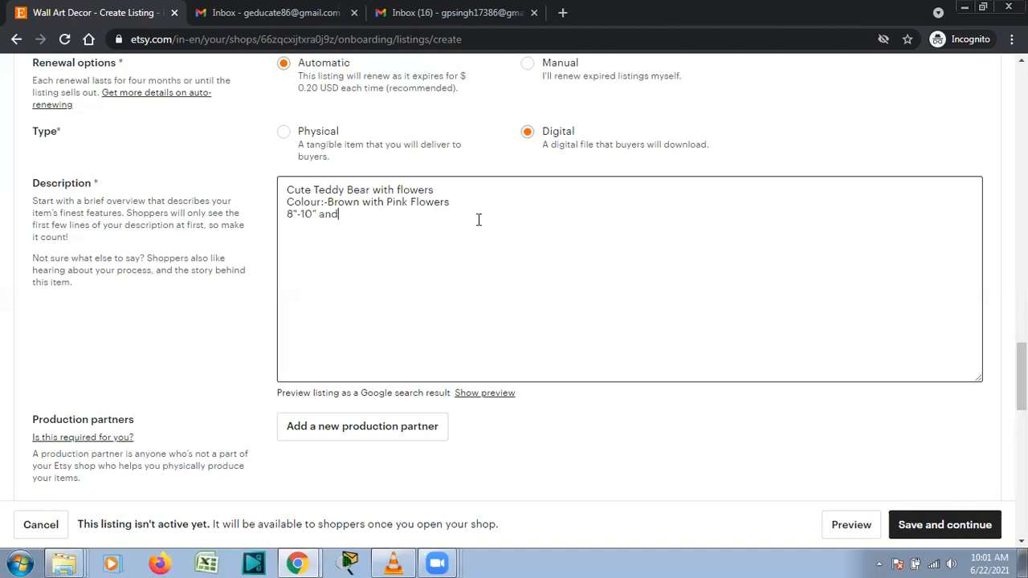
pyautogui.write(' 11"-14"')
pyautogui.scroll(-2, 1021, 377)
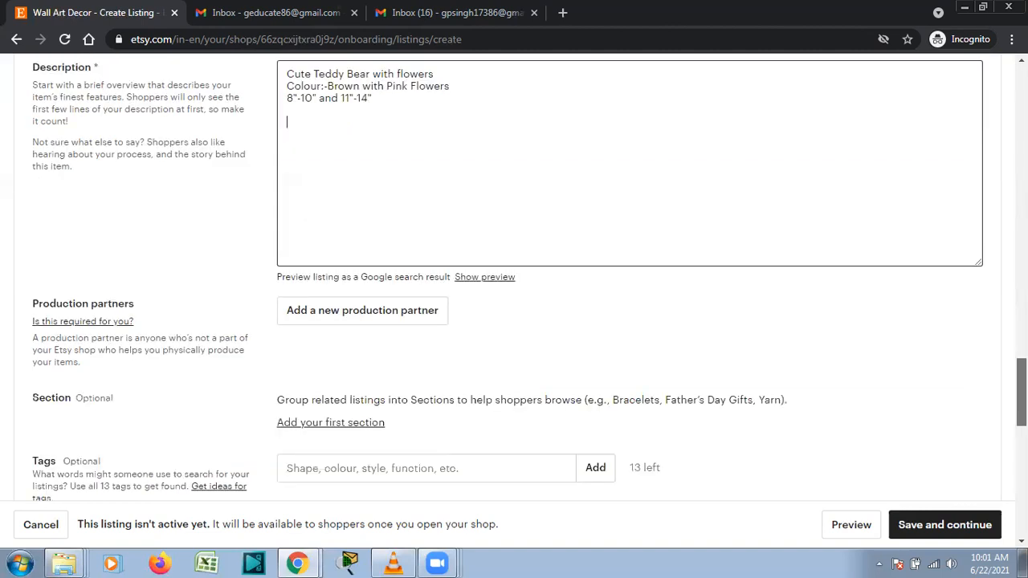
pyautogui.scroll(1, 1021, 377)
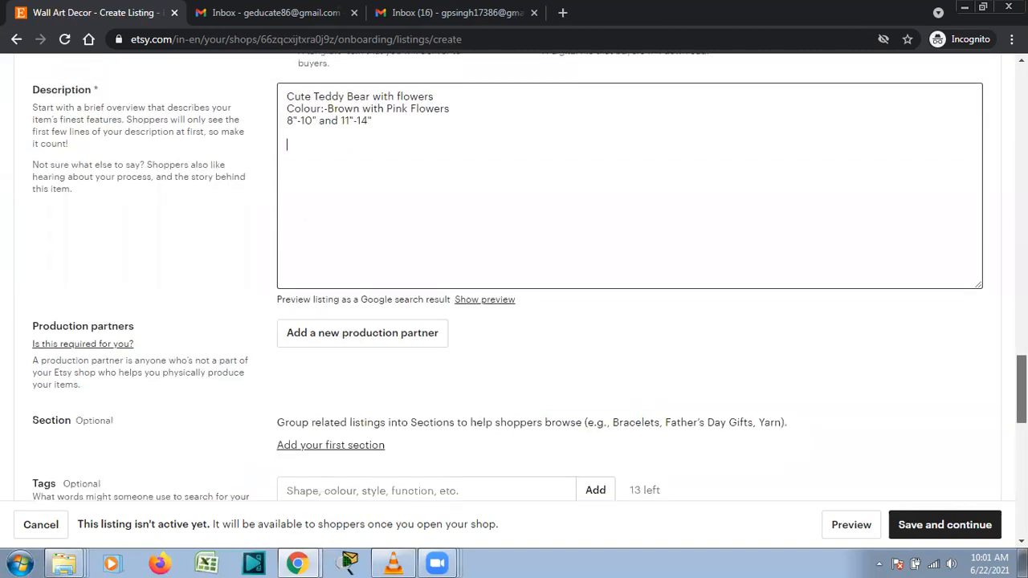
pyautogui.scroll(-1, 1022, 378)
pyautogui.scroll(1, 763, 273)
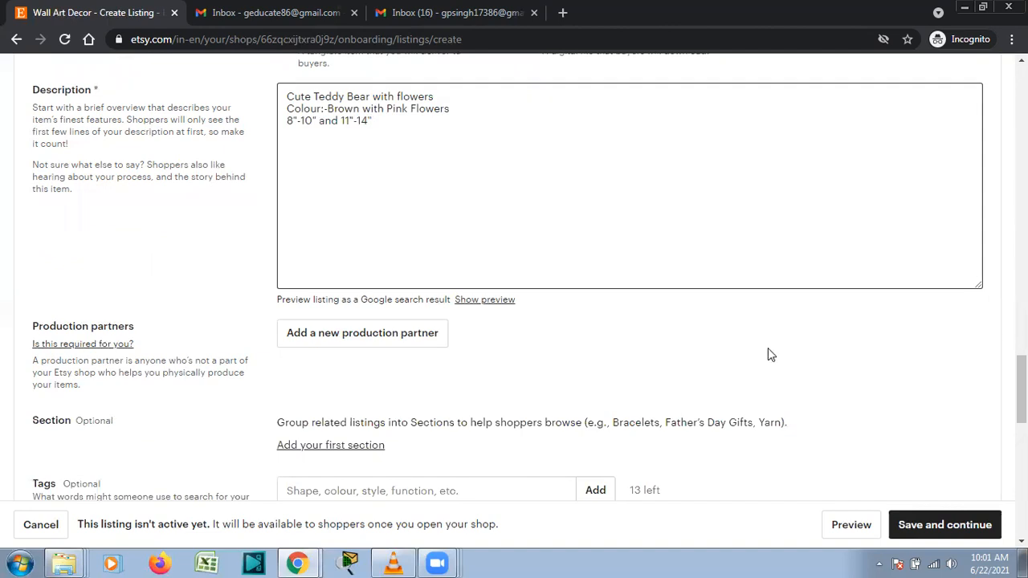
pyautogui.press('Return')
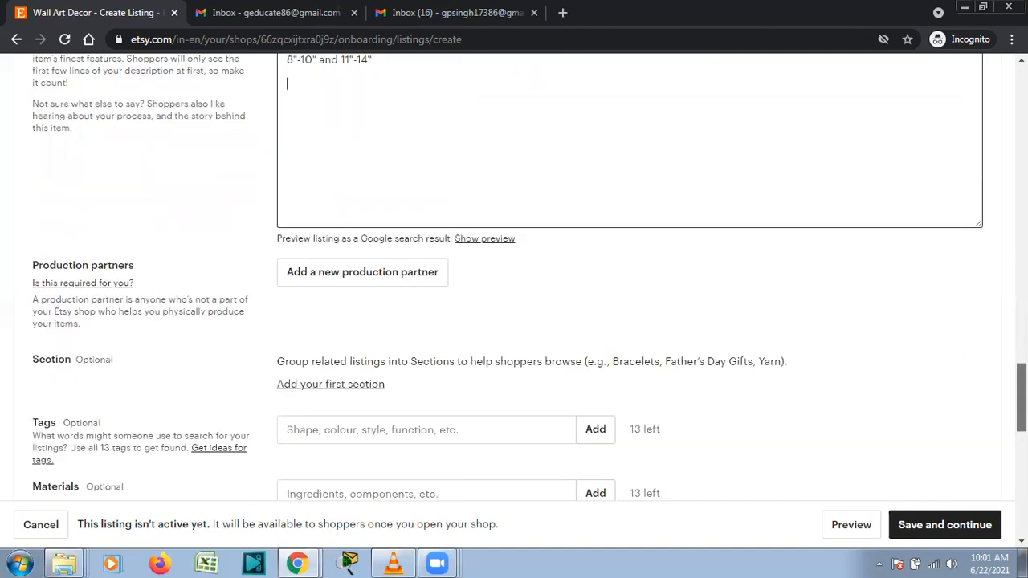
# Add the tags 'wall decor' and 'wall art deco' to the listing.
pyautogui.scroll(-1, 514, 281)
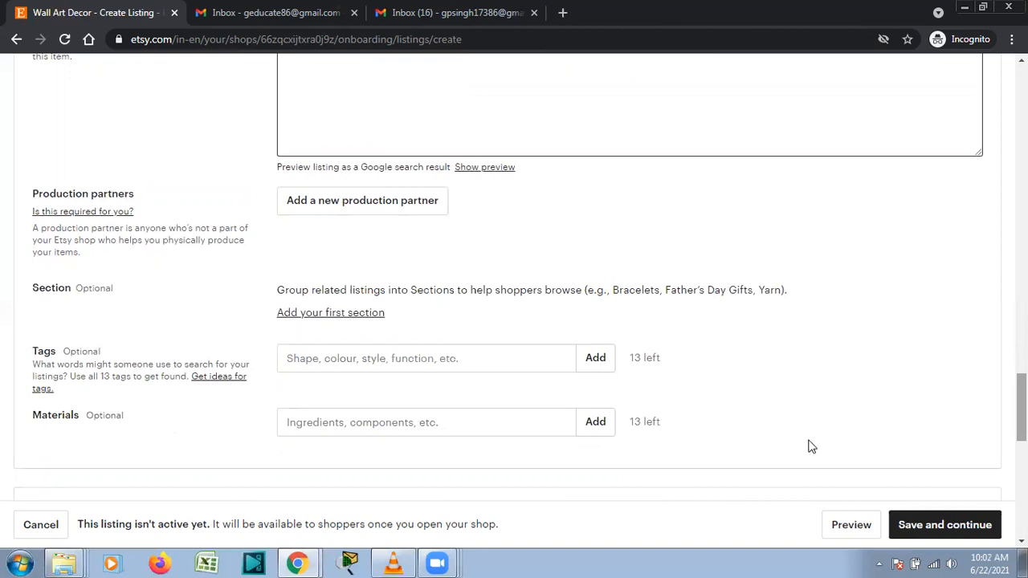
pyautogui.click(542, 367)
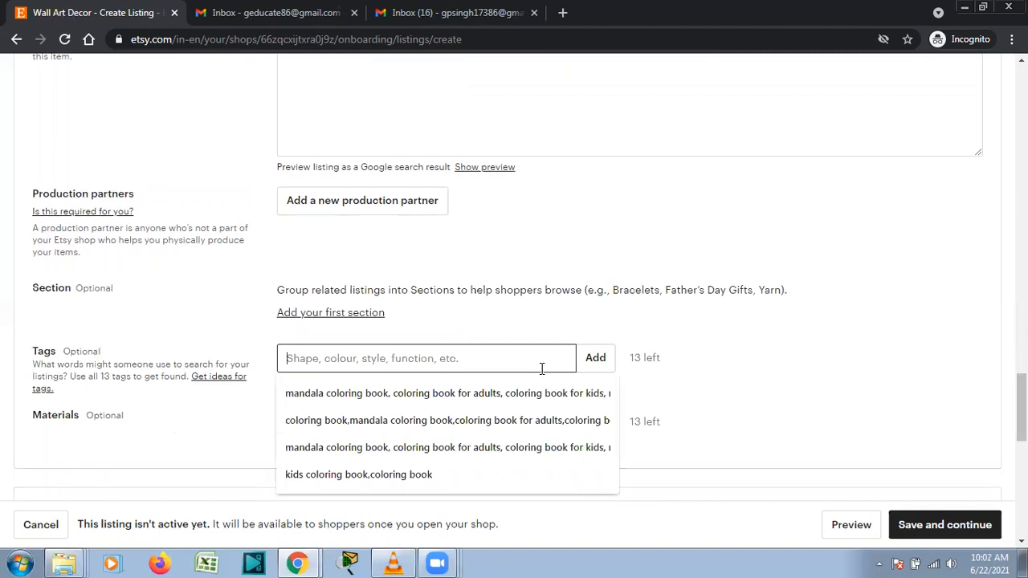
pyautogui.write('wall')
pyautogui.write('r')
pyautogui.click(602, 367)
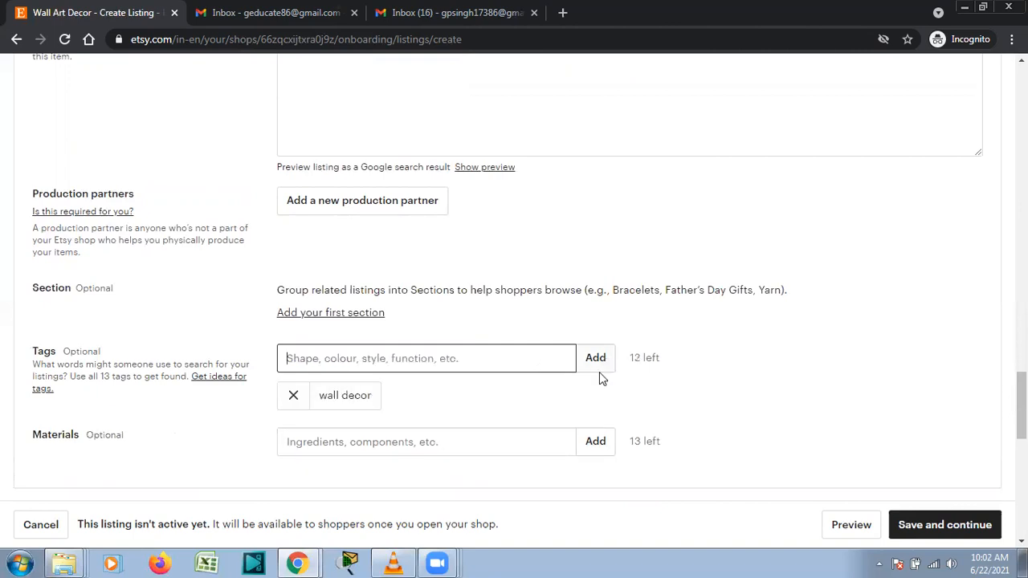
pyautogui.write('wall art deco')
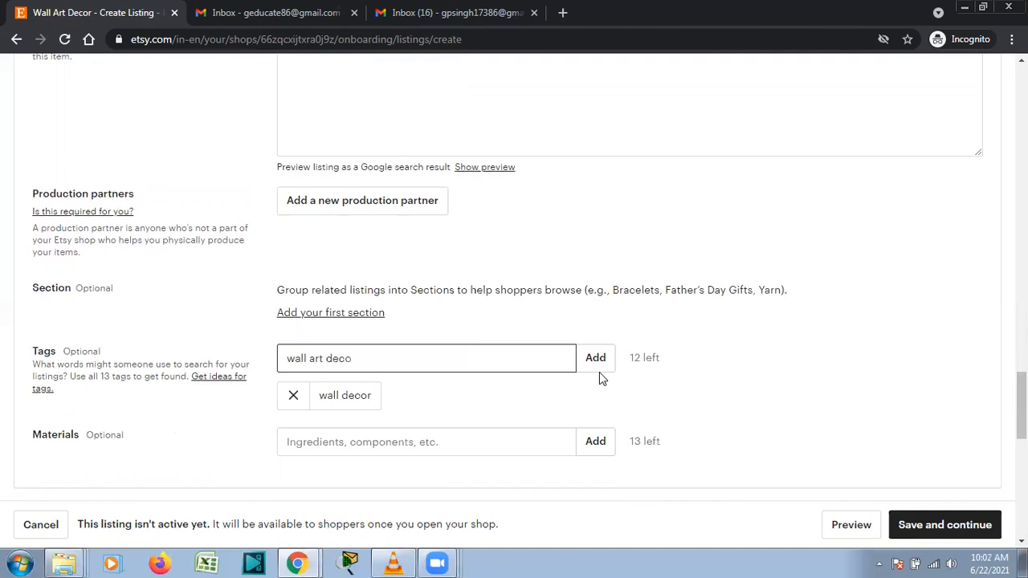
pyautogui.press('Return')
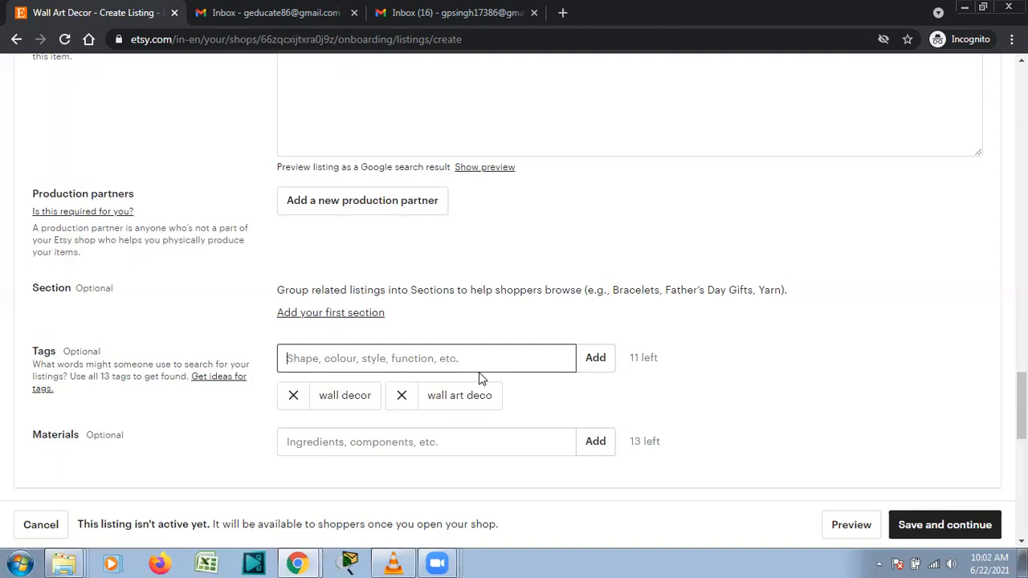
pyautogui.click(519, 440)
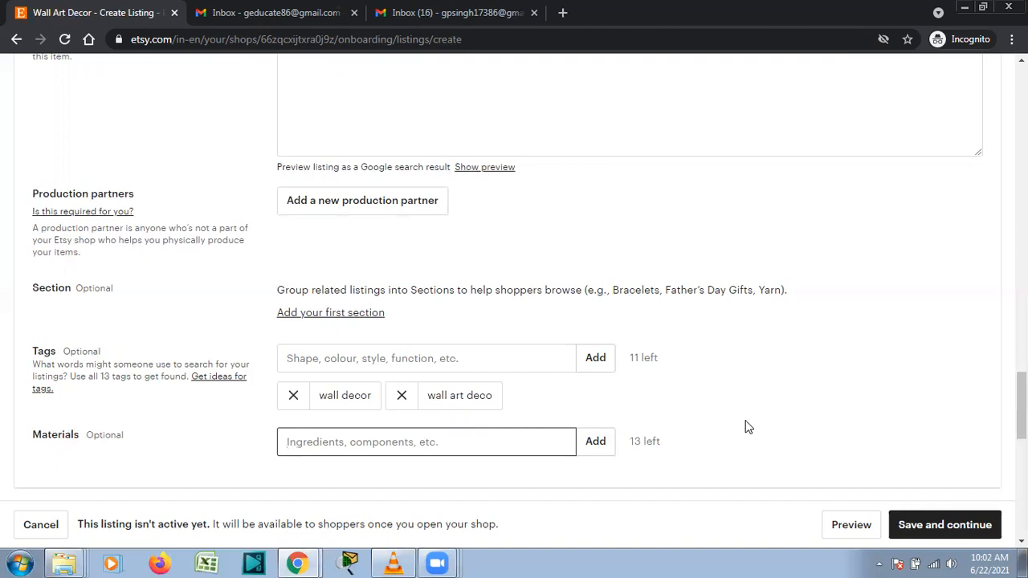
pyautogui.moveTo(1021, 401); pyautogui.dragTo(1021, 448)
pyautogui.click(392, 230)
# Set the price to US$ 5.00 and the quantity to 100.
pyautogui.write('5')
pyautogui.click(550, 238)
pyautogui.click(345, 356)
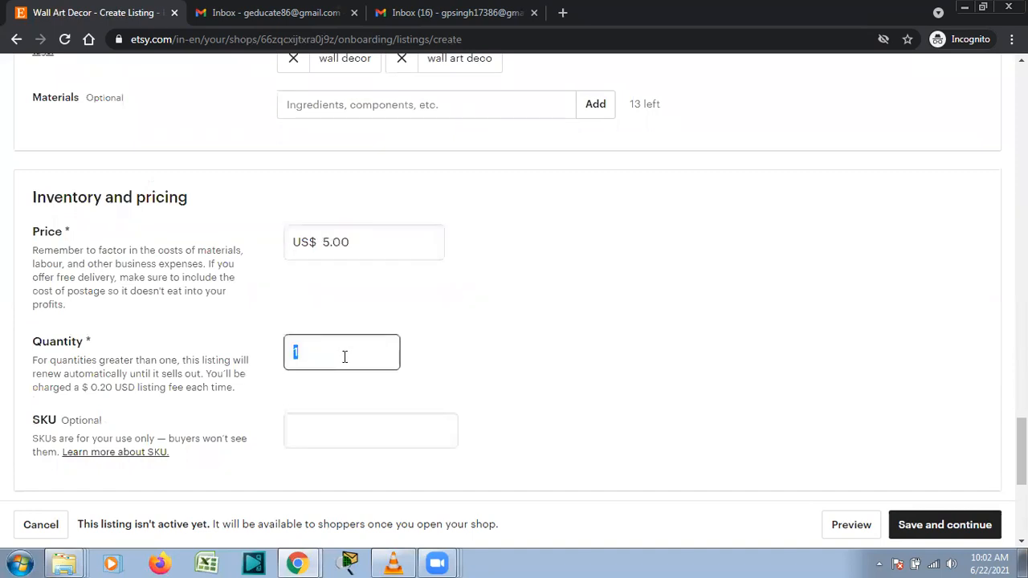
pyautogui.write('100')
pyautogui.click(828, 319)
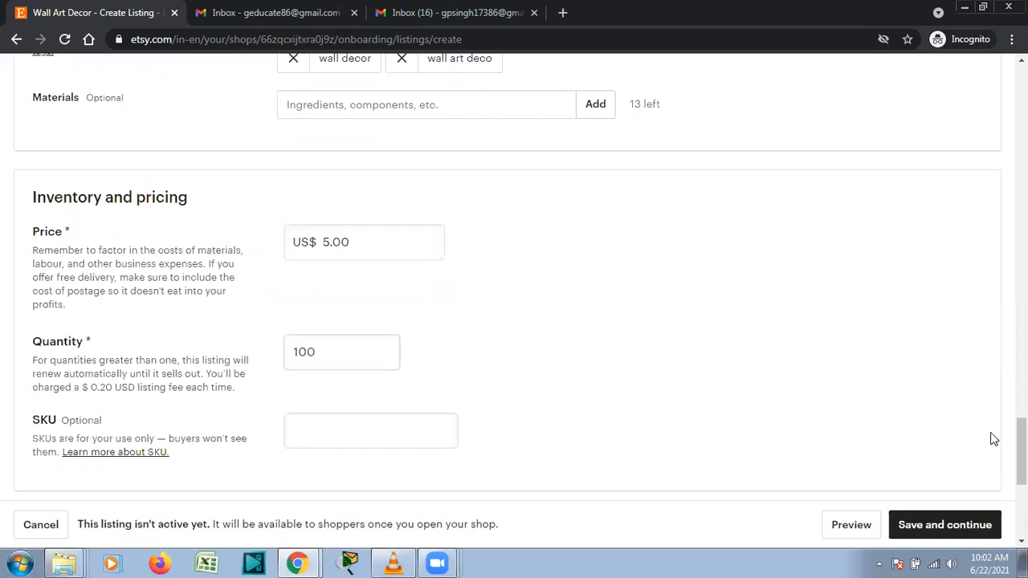
# Enter SKU001 as the listing's SKU.
pyautogui.scroll(-1, 521, 277)
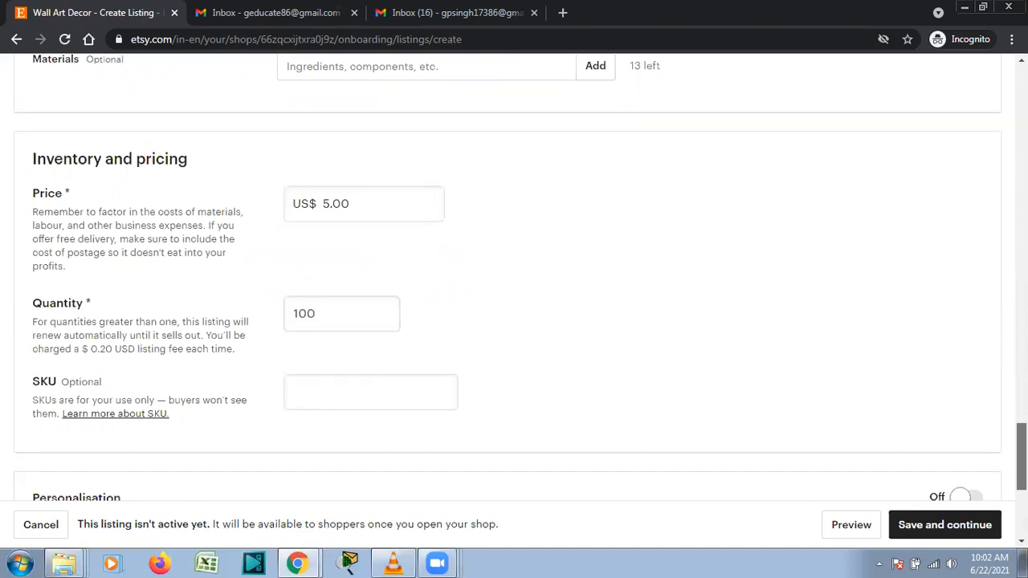
pyautogui.scroll(-2, 569, 354)
pyautogui.click(410, 324)
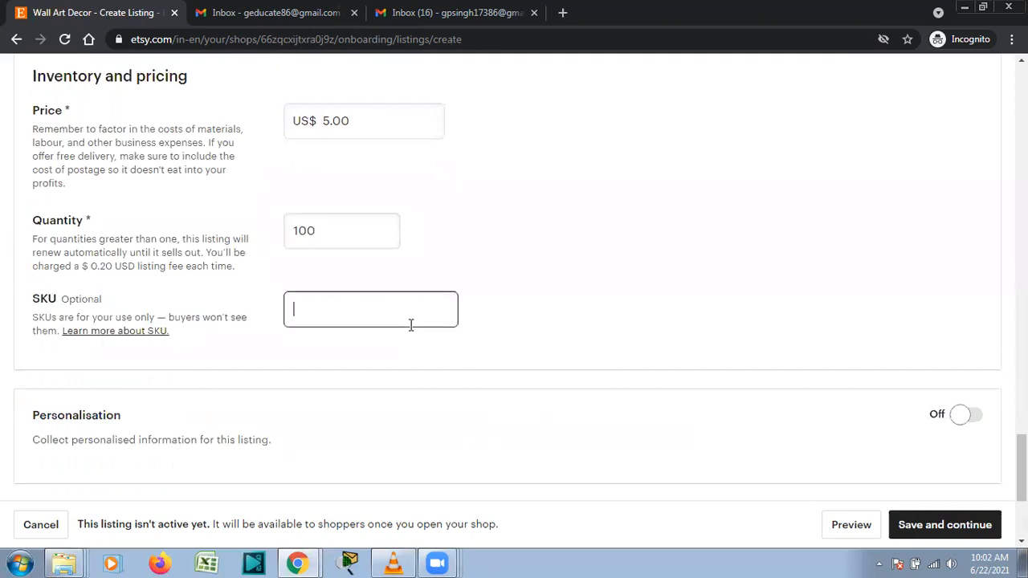
pyautogui.write('SKU')
pyautogui.write('001')
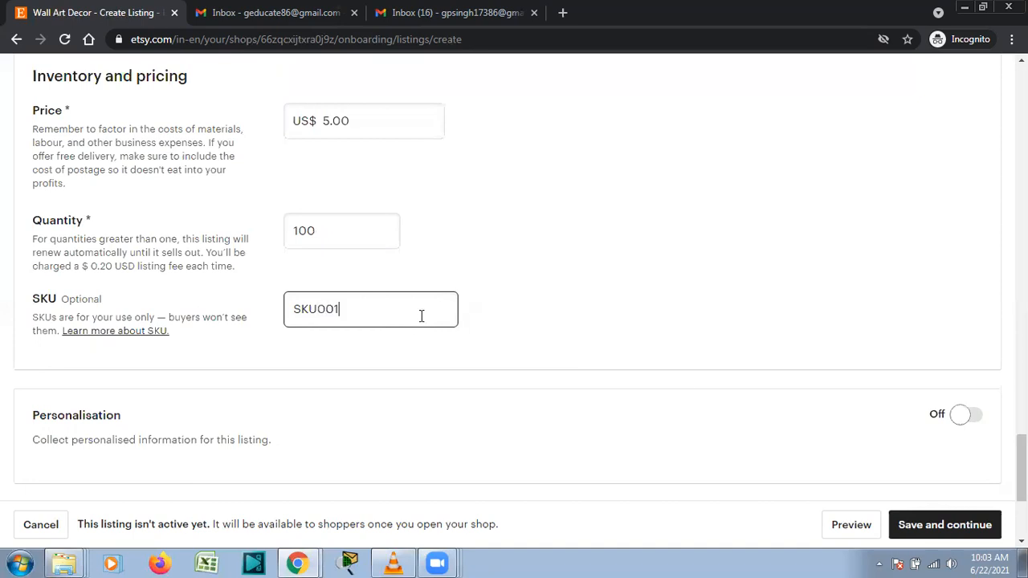
pyautogui.scroll(-2, 996, 415)
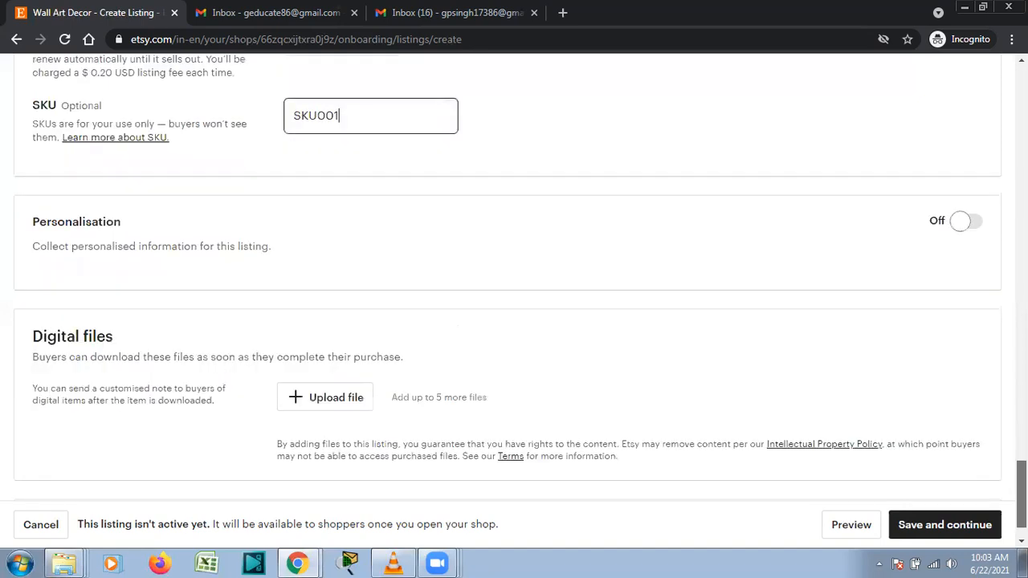
pyautogui.scroll(-1, 514, 294)
pyautogui.scroll(-1, 514, 294)
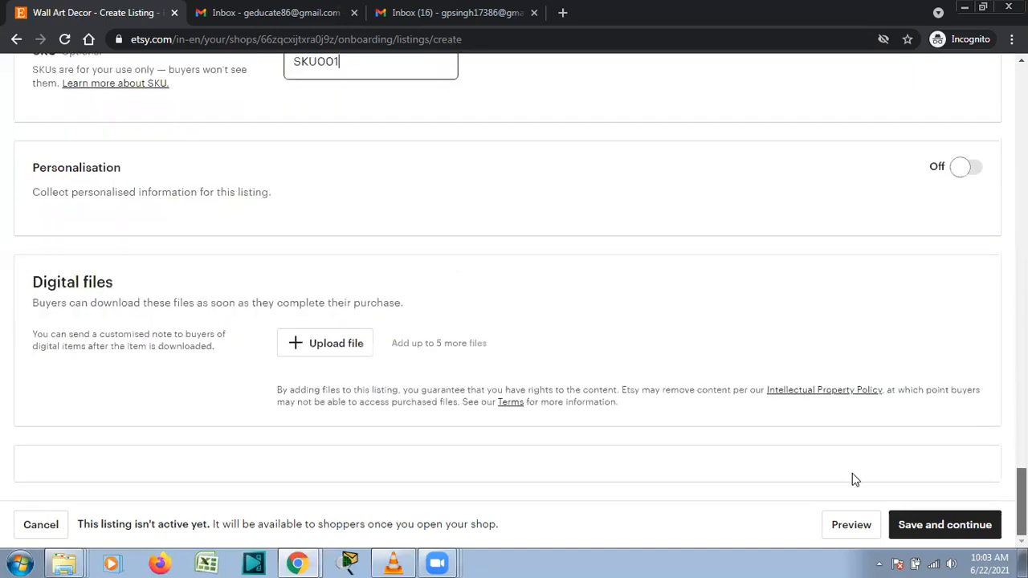
pyautogui.click(350, 353)
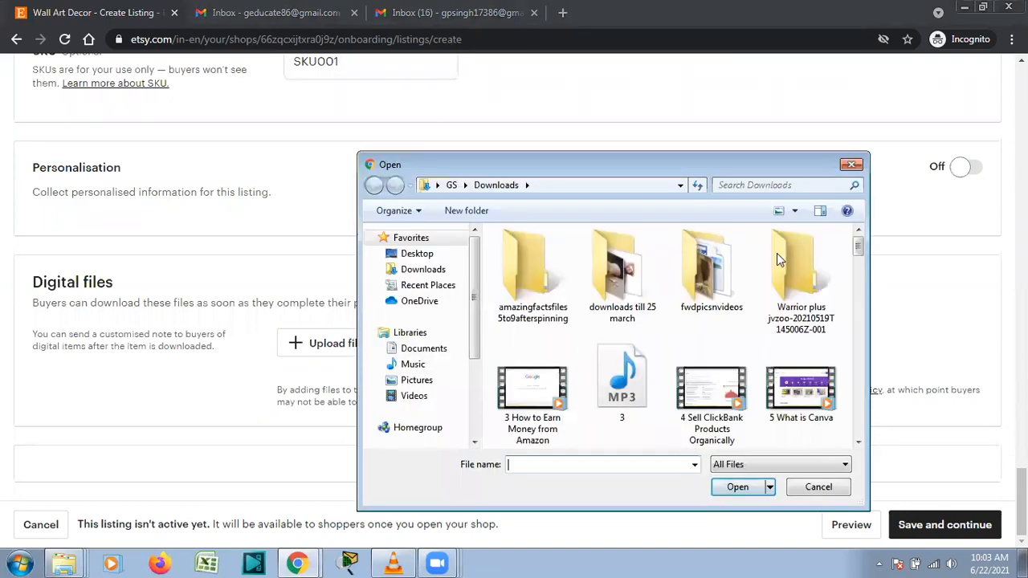
pyautogui.click(852, 166)
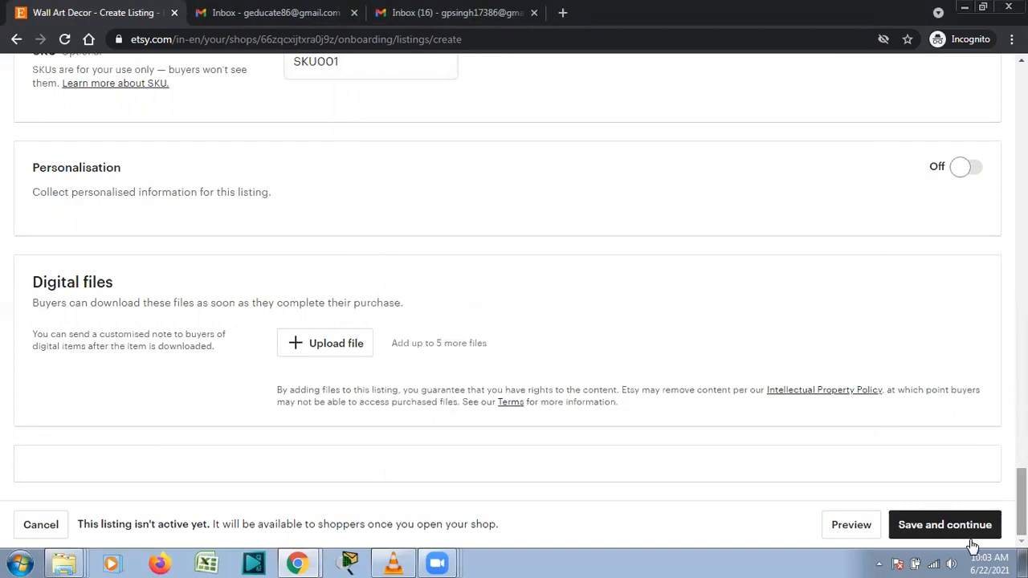
pyautogui.moveTo(1021, 502); pyautogui.dragTo(1022, 100)
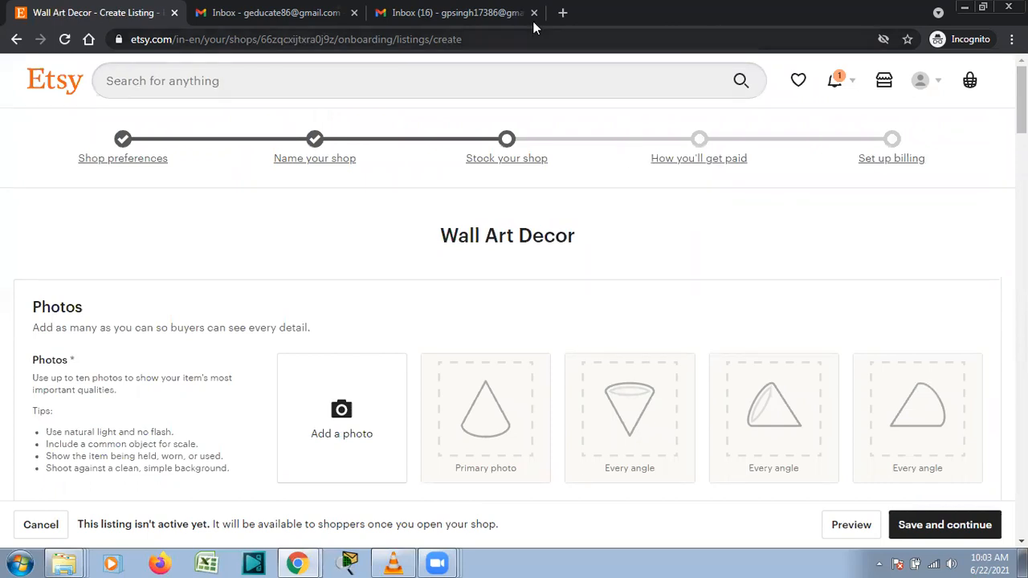
pyautogui.click(553, 89)
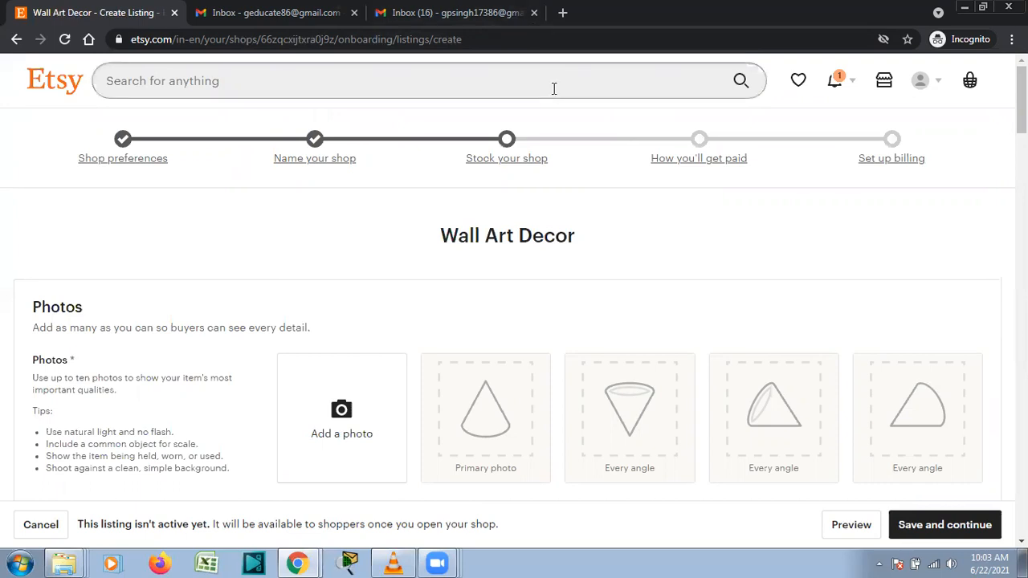